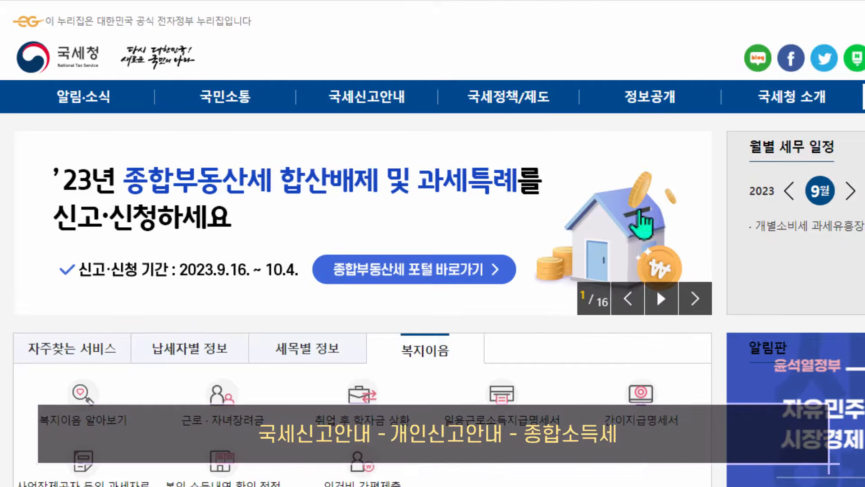
# Step: Open the 종합소득세 guidance under 개인신고안내 and read through the 간편장부 안내 page
pyautogui.moveTo(326, 98)
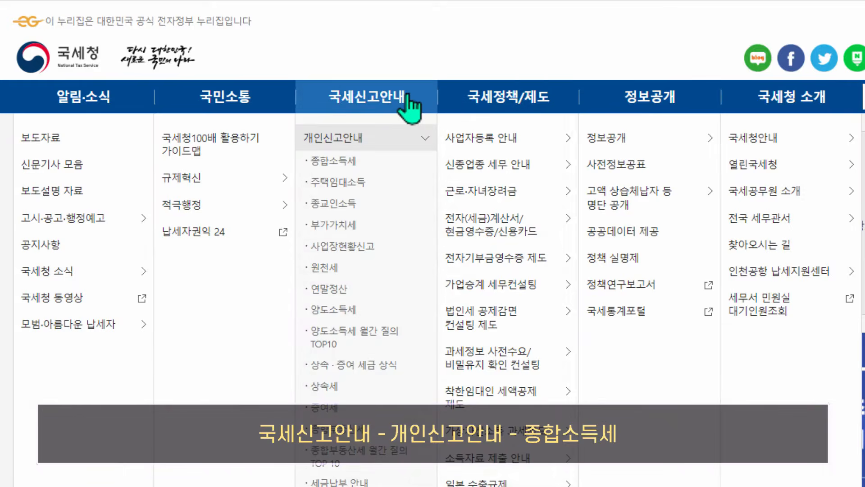
pyautogui.click(353, 168)
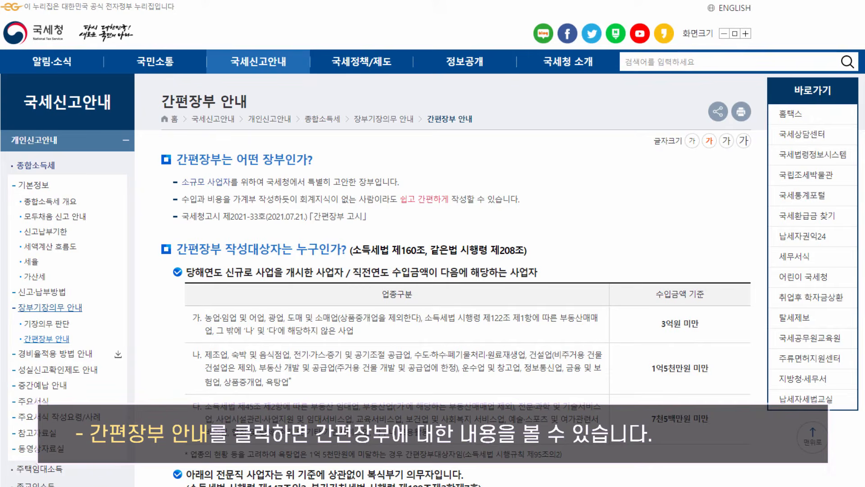
pyautogui.scroll(-10, 433, 244)
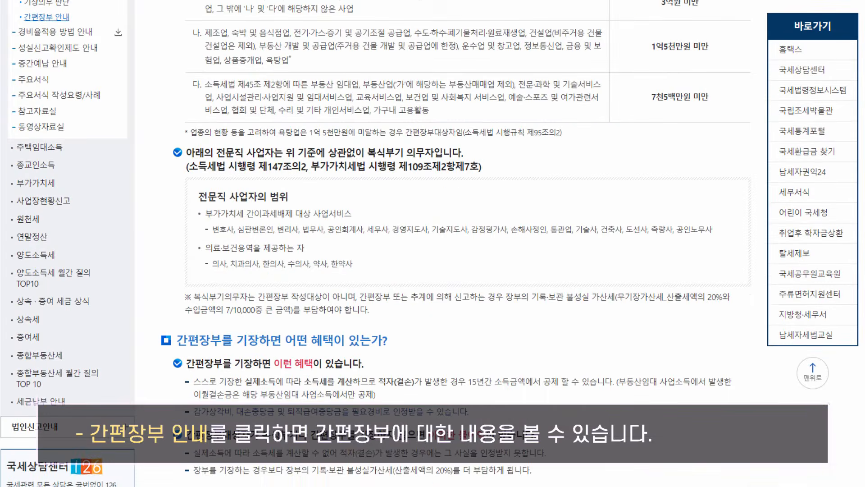
pyautogui.scroll(-15, 433, 243)
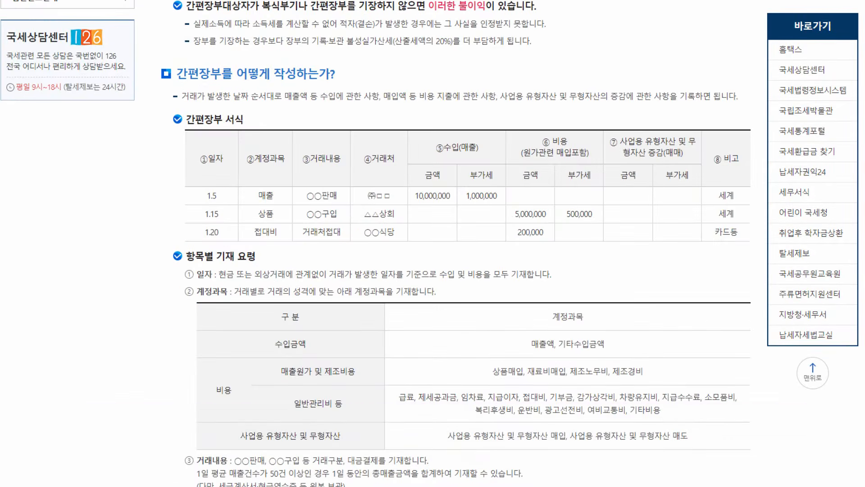
pyautogui.scroll(-10, 433, 244)
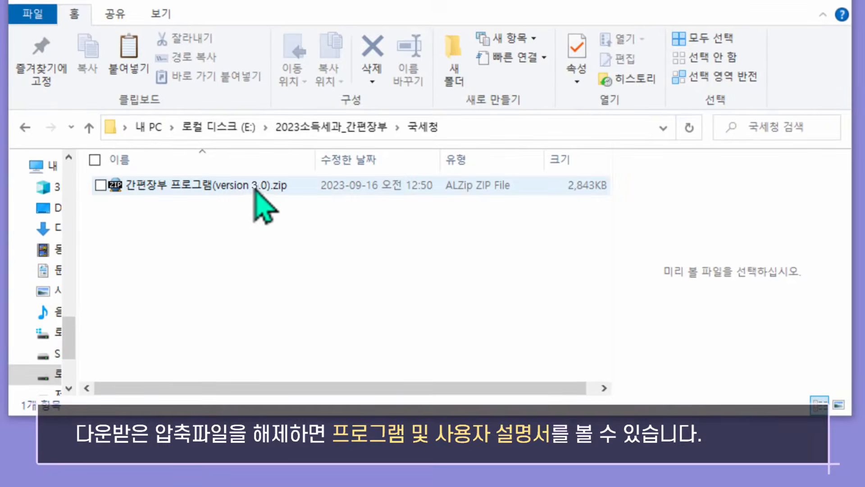
# Step: Extract 간편장부 프로그램(version 3.0).zip into a folder of the same name and open that folder
pyautogui.rightClick(255, 189)
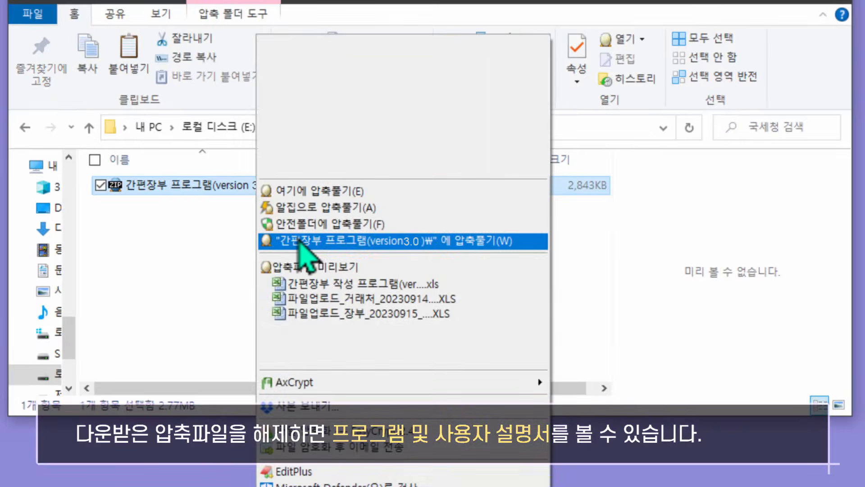
pyautogui.click(298, 241)
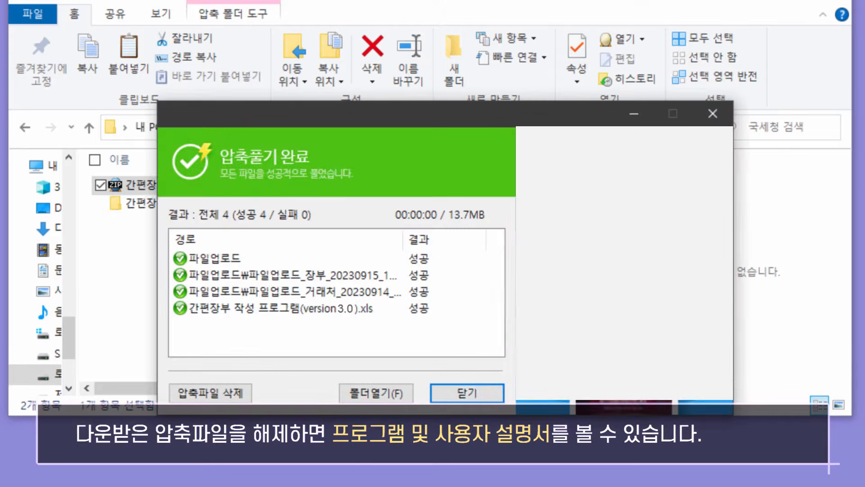
pyautogui.click(484, 391)
pyautogui.click(200, 189)
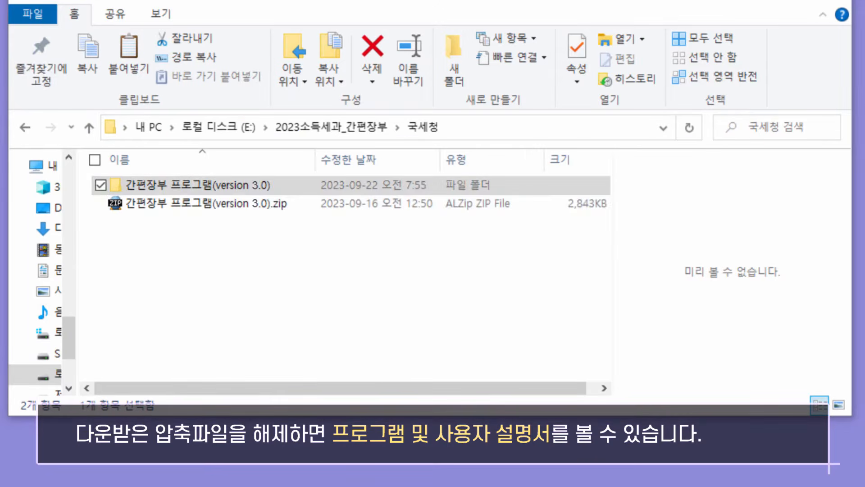
pyautogui.doubleClick(199, 188)
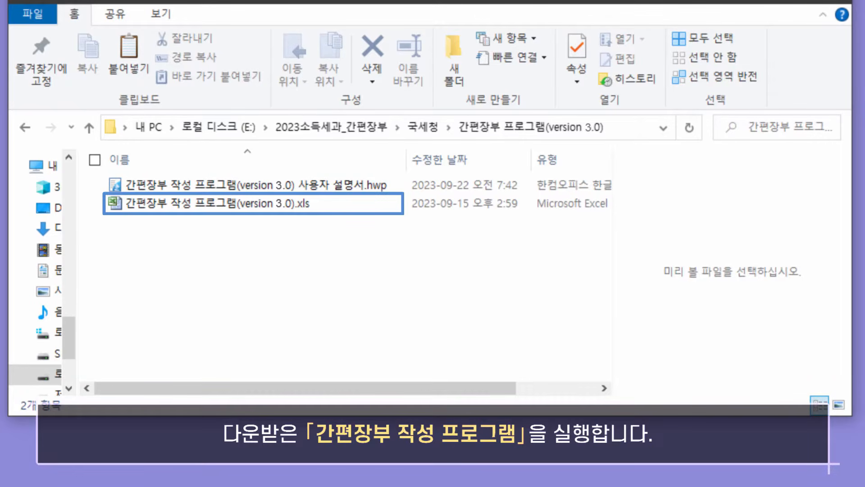
# Step: Open 간편장부 작성 프로그램(version 3.0).xls, enable its macro content and close the usage notice
pyautogui.click(261, 203)
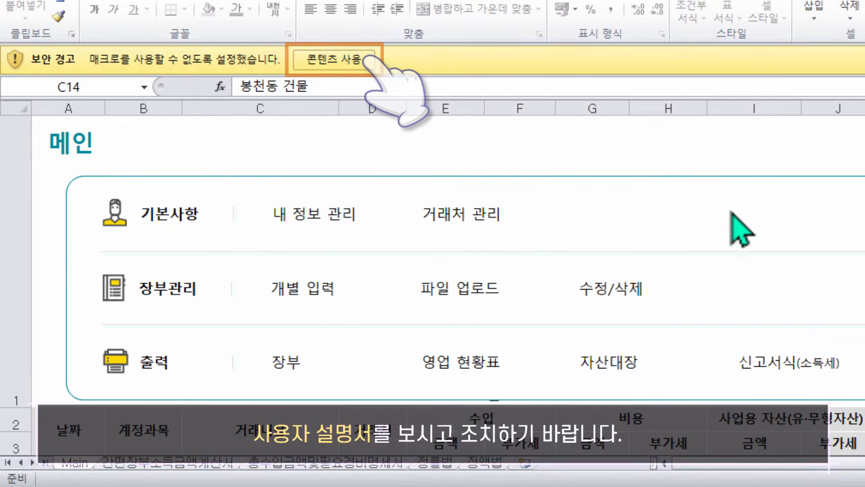
pyautogui.click(342, 63)
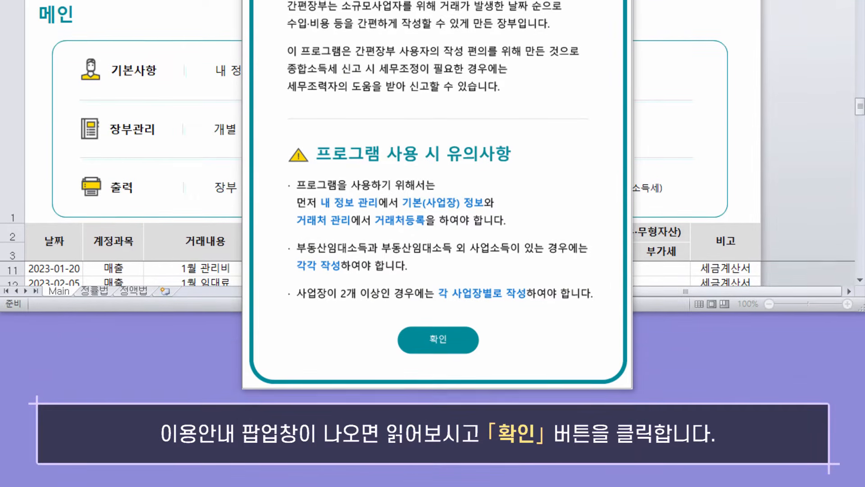
pyautogui.click(453, 343)
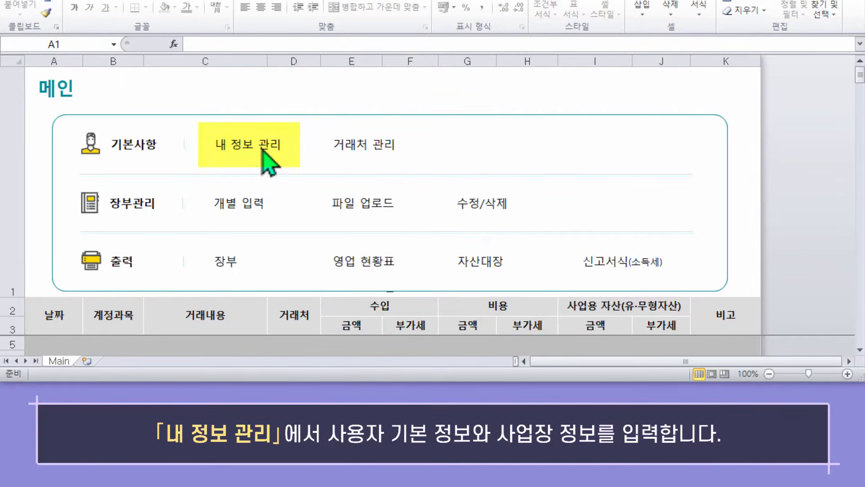
# Step: Save the owner's personal details and business information in 내 정보 관리, with 상호 한국빌딩, 업종 부동산/임대 and 주업종코드 701201
pyautogui.click(271, 163)
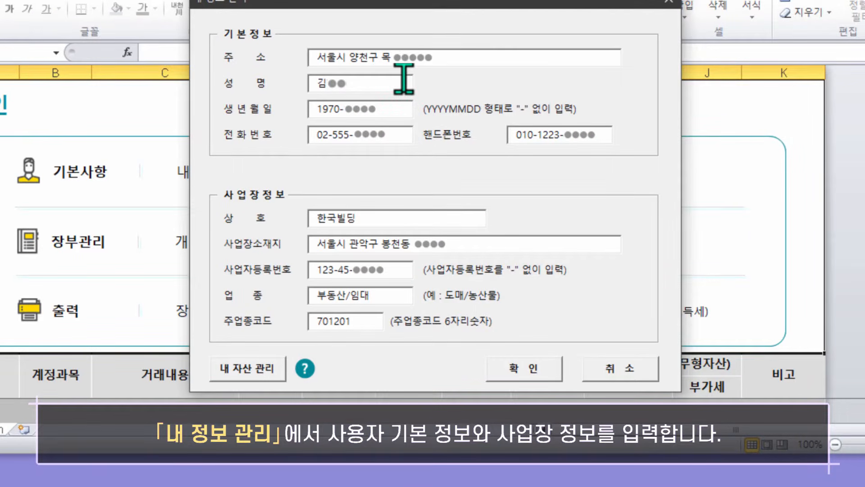
pyautogui.click(413, 244)
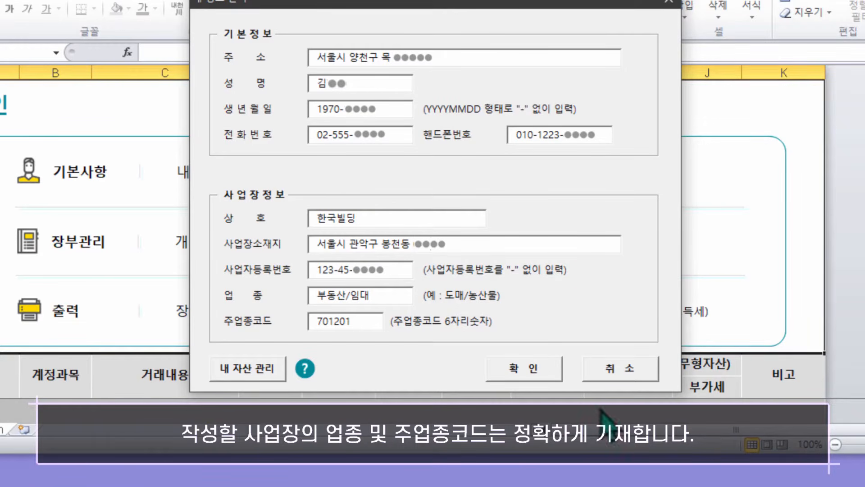
pyautogui.click(522, 368)
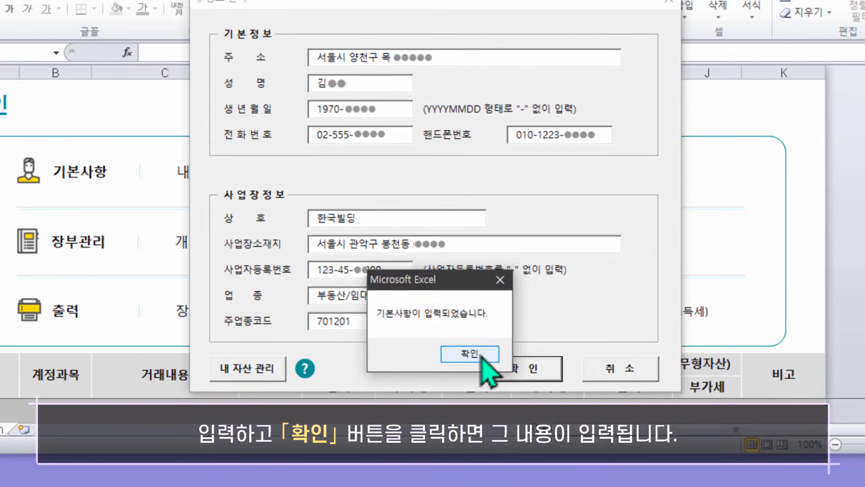
pyautogui.click(481, 356)
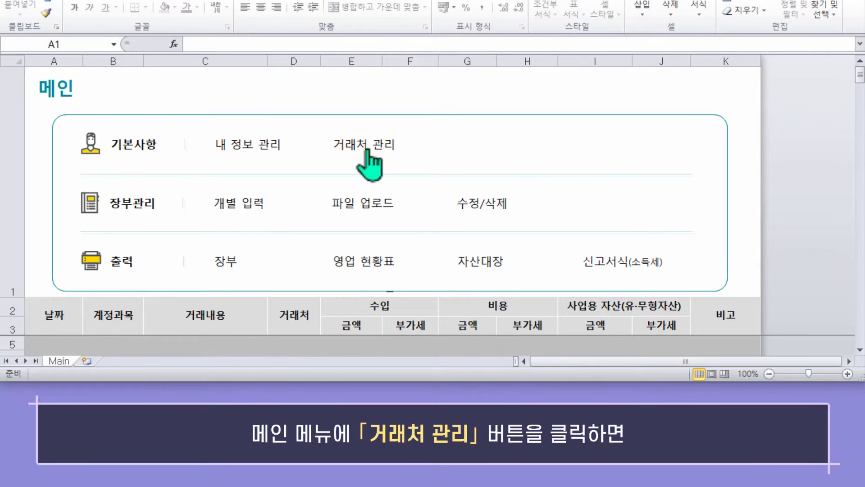
# Step: Register the business partner 국제상회 in 거래처 관리 with its business registration number and contact number
pyautogui.click(392, 152)
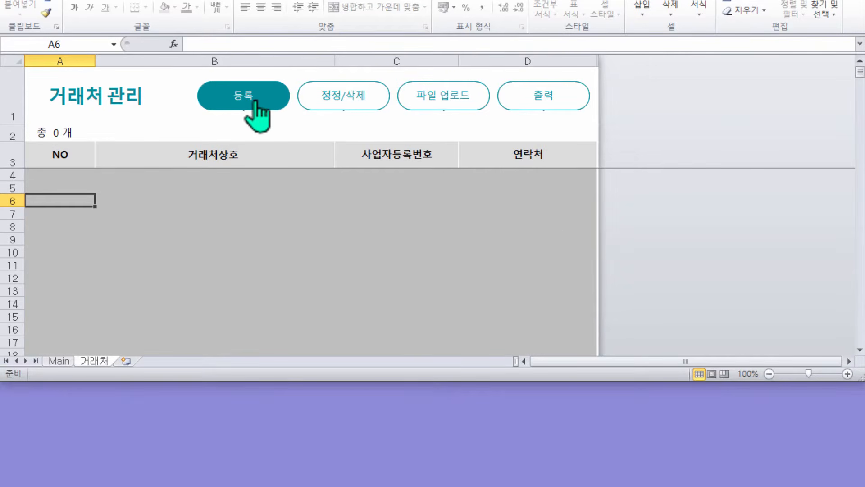
pyautogui.click(254, 103)
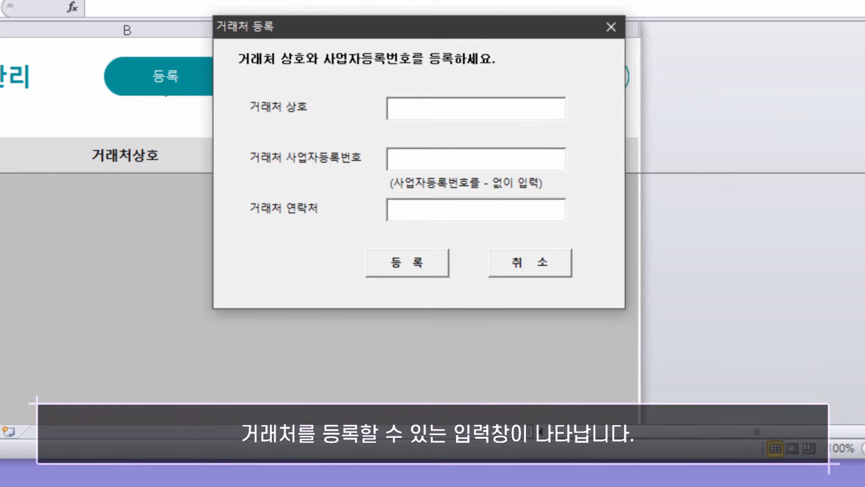
pyautogui.write('구ㄱ제상회')
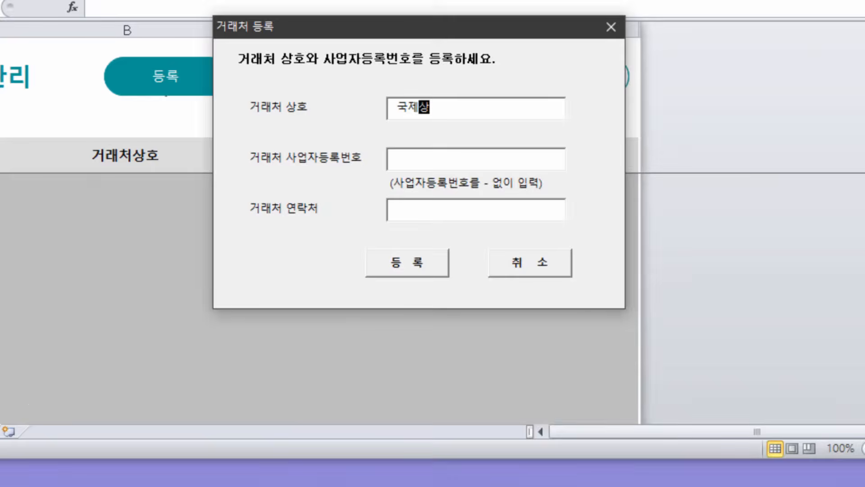
pyautogui.press('Tab')
pyautogui.write('12312')
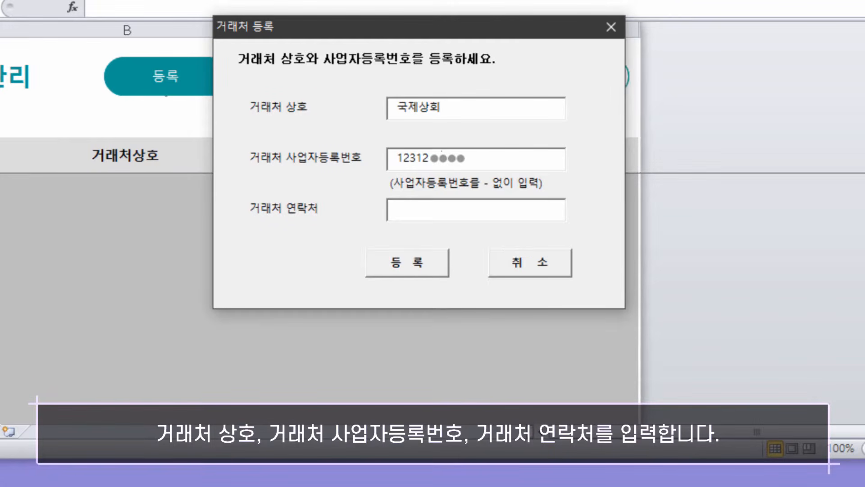
pyautogui.press('Tab')
pyautogui.write('02-123●●●●')
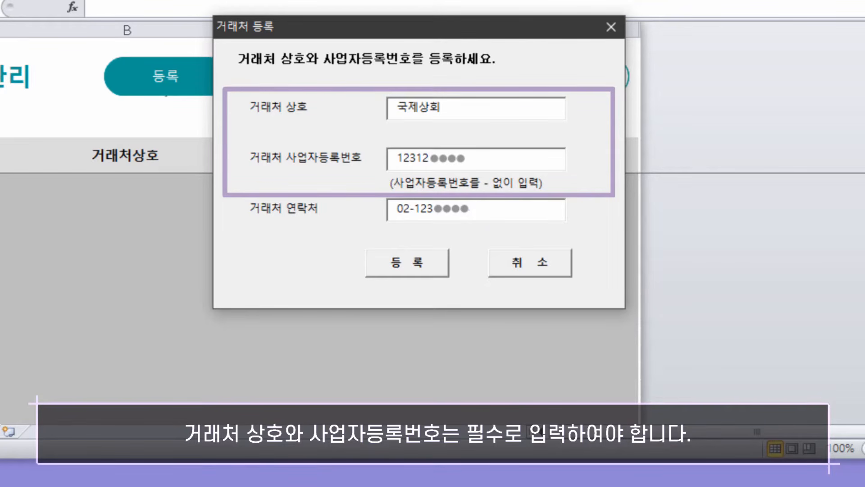
pyautogui.click(418, 270)
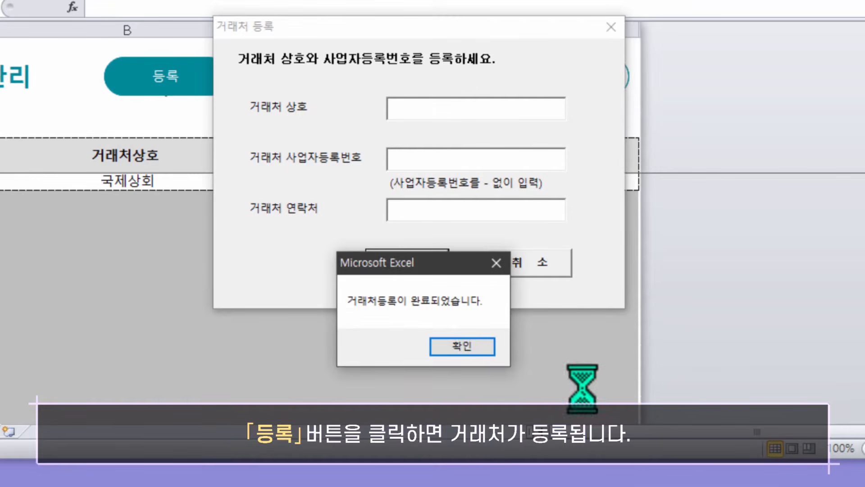
pyautogui.click(466, 346)
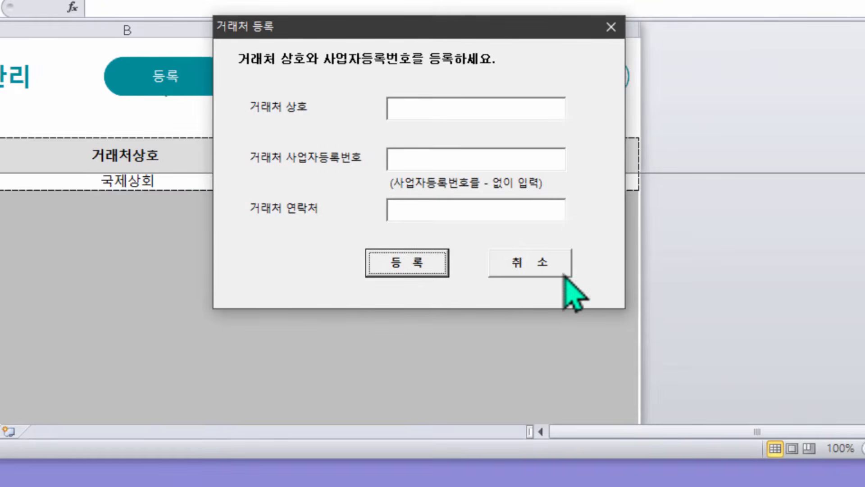
pyautogui.click(551, 260)
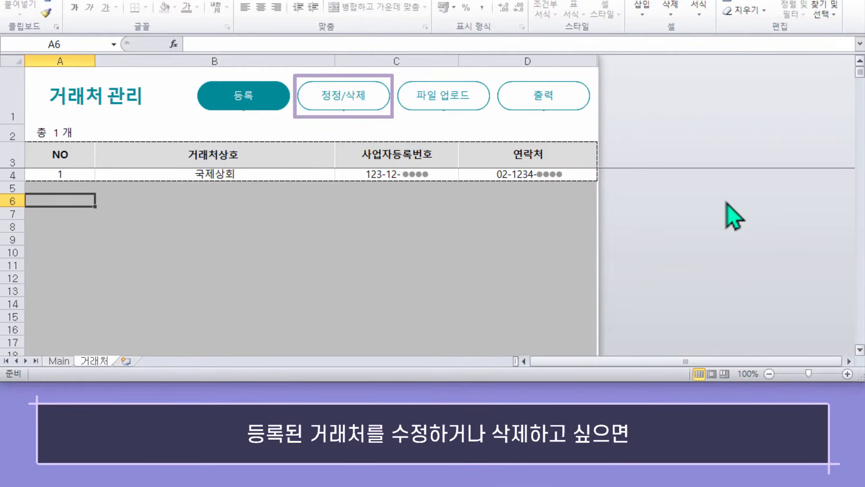
# Step: Correct the registered partner 국제상회's business name to 국제상사
pyautogui.click(226, 177)
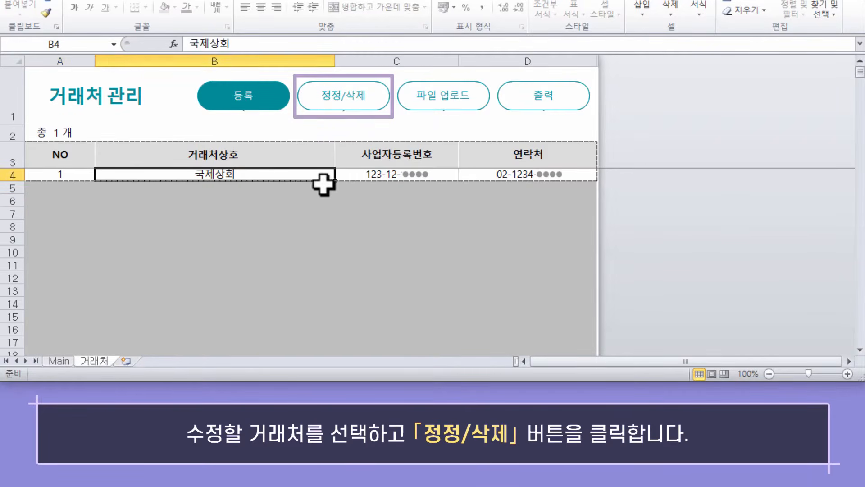
pyautogui.click(351, 102)
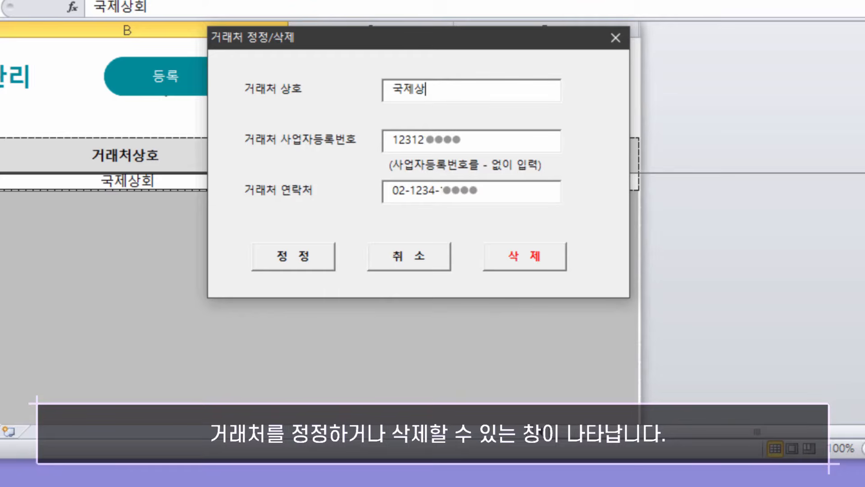
pyautogui.press('BackSpace')
pyautogui.write('사')
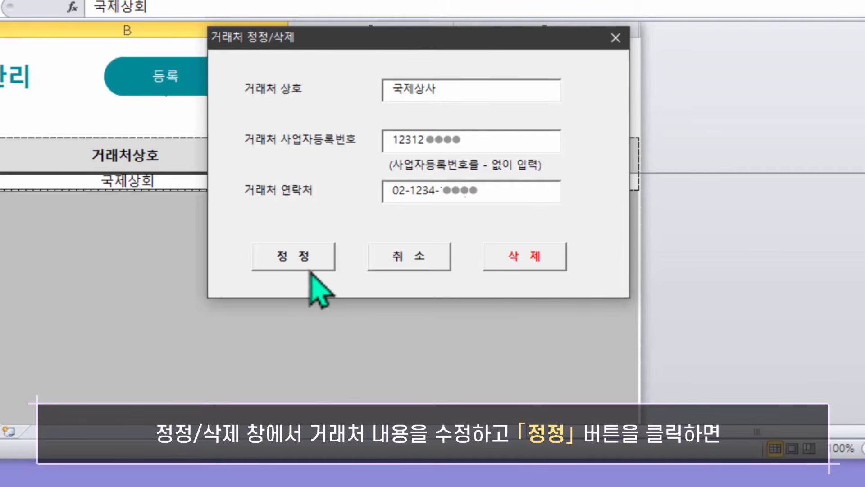
pyautogui.click(300, 258)
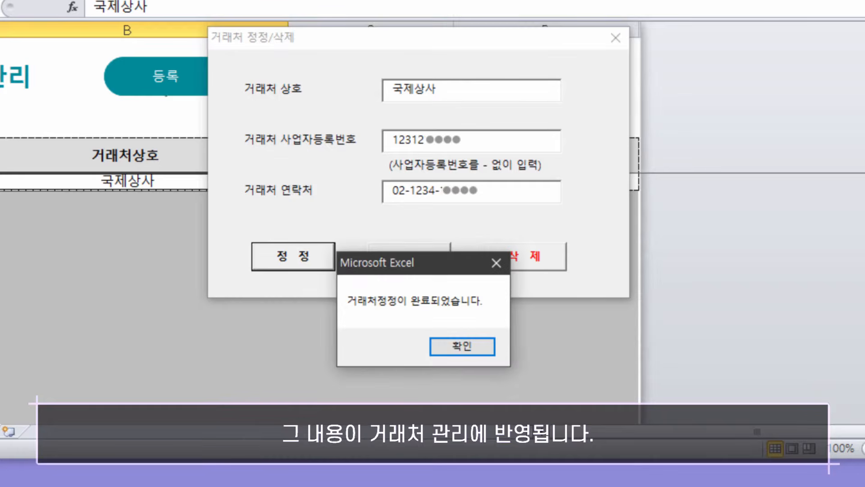
pyautogui.click(475, 351)
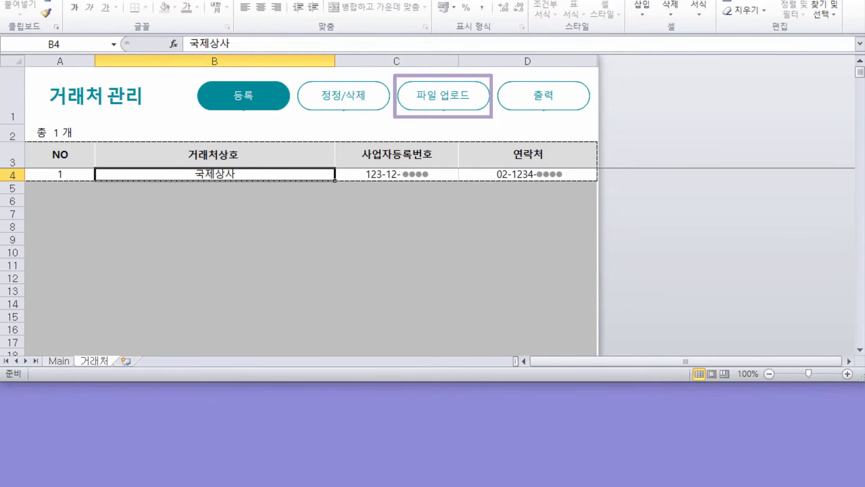
# Step: Download the Excel template for bulk uploading business partners
pyautogui.click(448, 98)
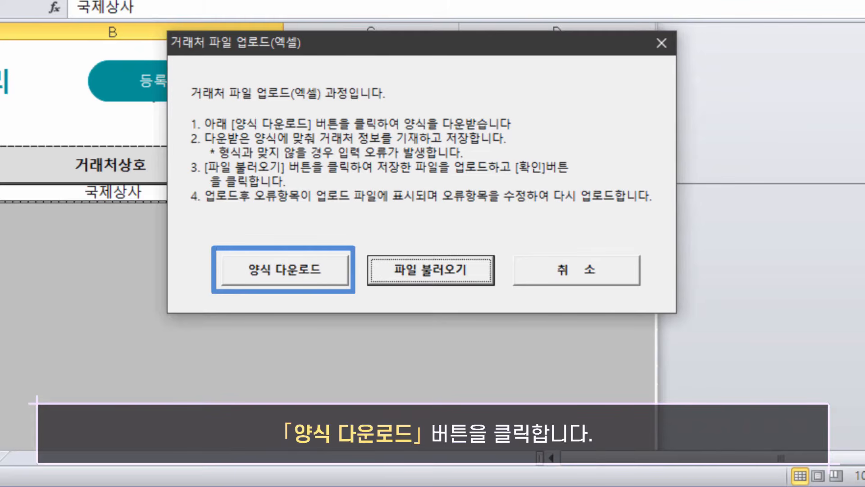
pyautogui.click(312, 277)
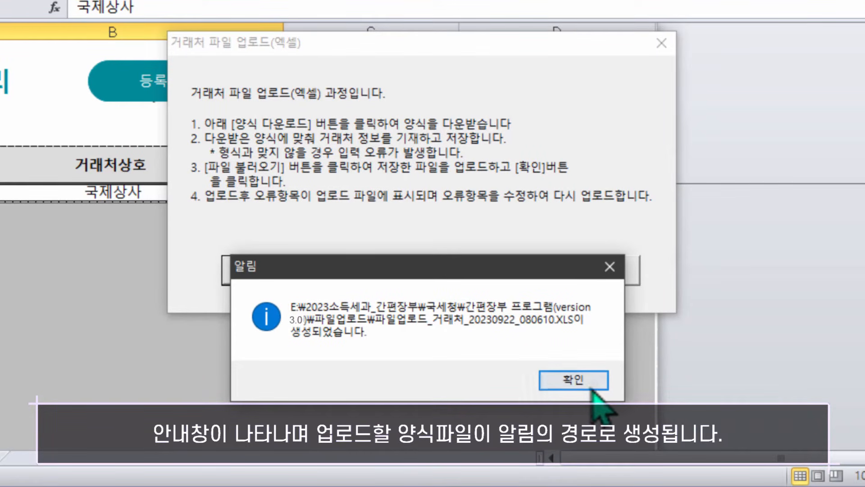
pyautogui.click(586, 382)
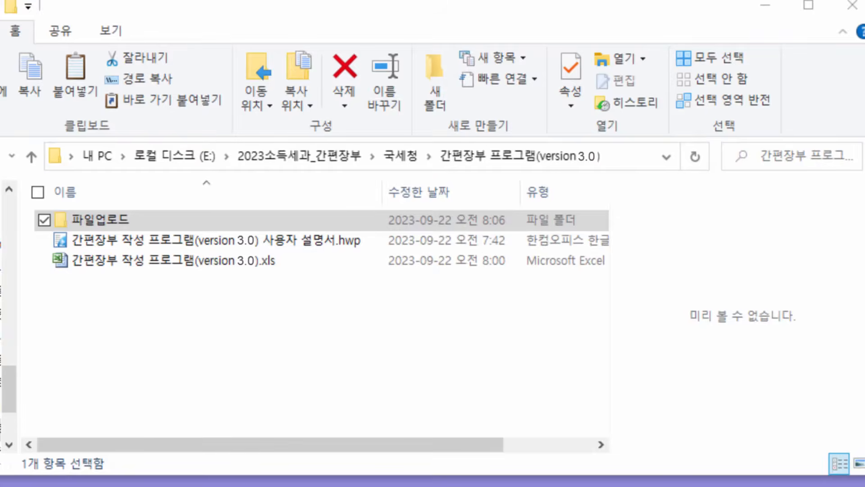
# Step: Open the 거래처 template in the 파일업로드 folder and enter seven partners, 한국상사 through 충청상사, with registration and contact numbers
pyautogui.click(111, 225)
pyautogui.doubleClick(112, 224)
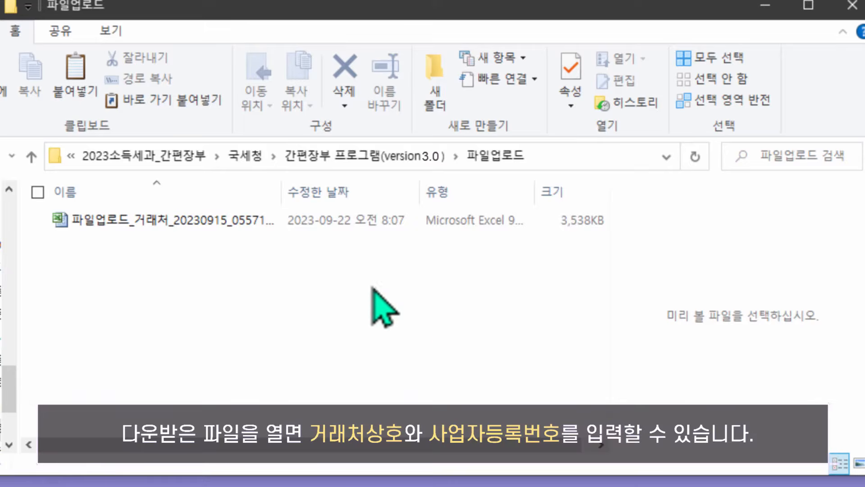
pyautogui.doubleClick(221, 224)
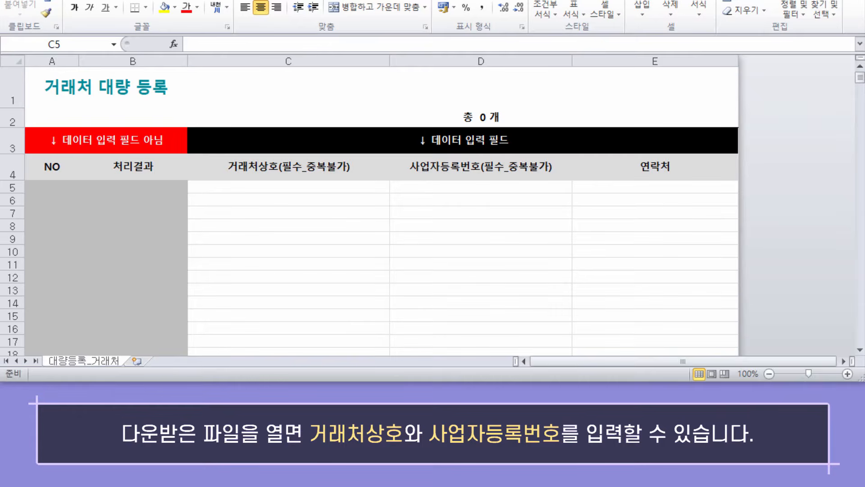
pyautogui.click(246, 185)
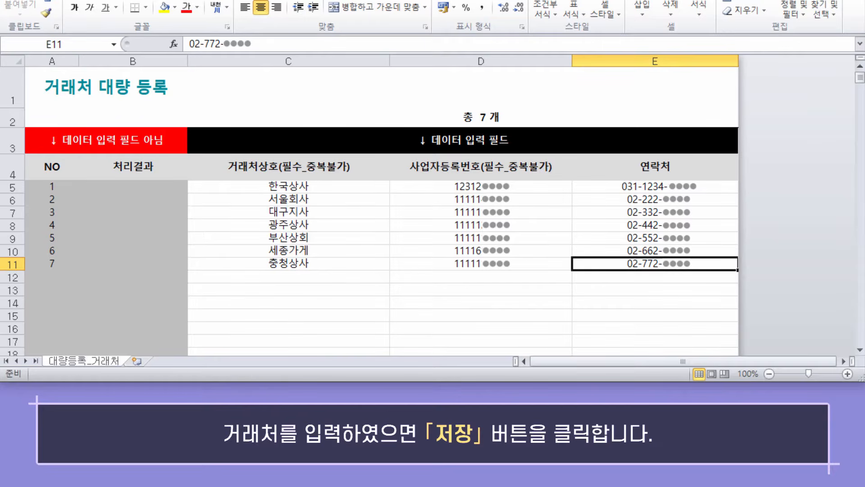
# Step: Save the completed partner template, continuing past the compatibility check, and upload it from the 파일업로드 folder into 거래처 관리
pyautogui.hotkey('ctrl', 's')
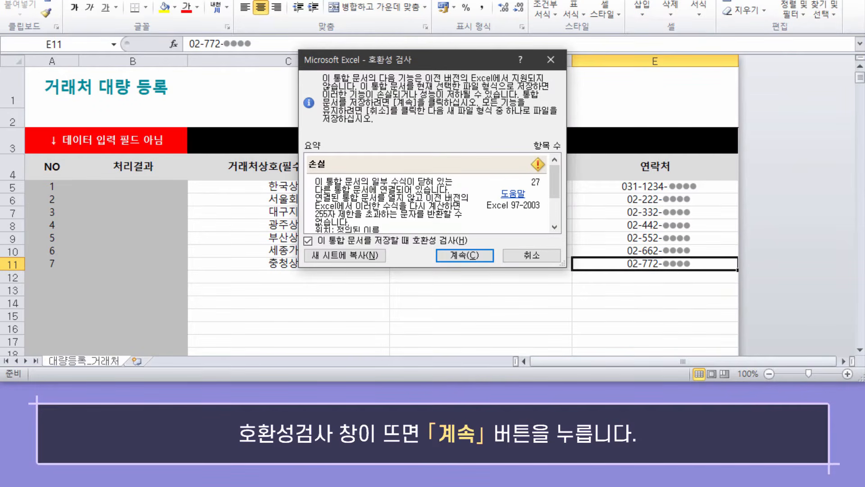
pyautogui.click(480, 257)
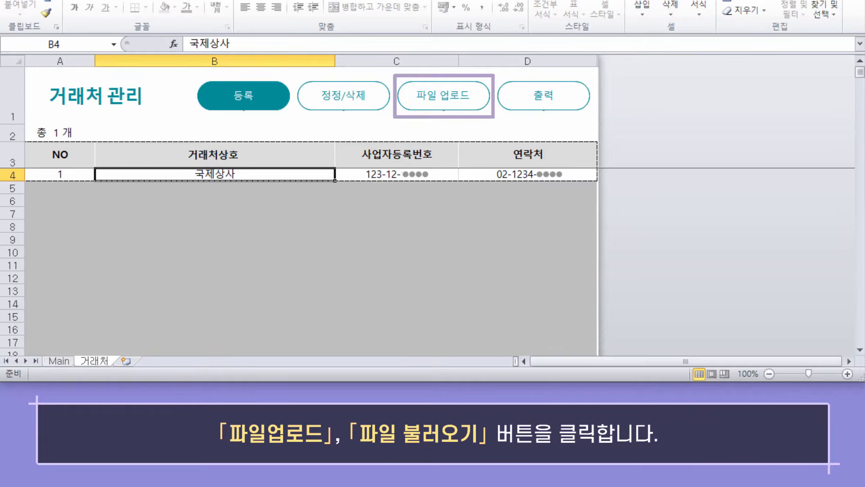
pyautogui.click(453, 96)
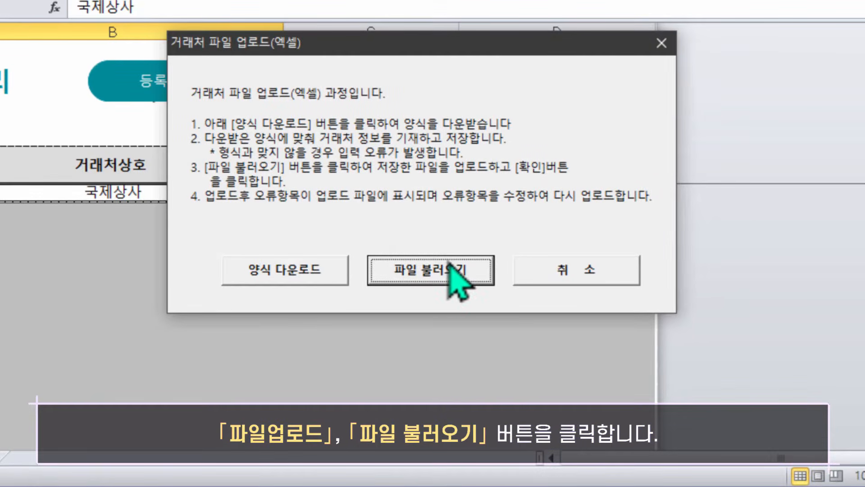
pyautogui.click(448, 266)
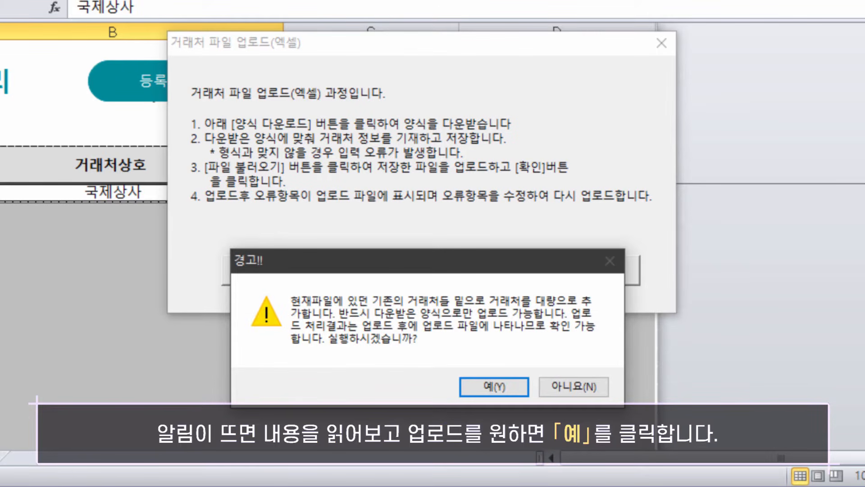
pyautogui.click(496, 386)
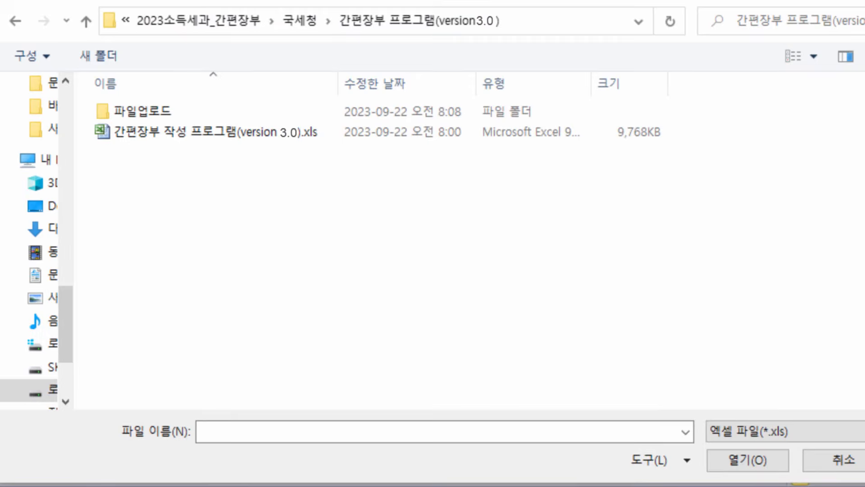
pyautogui.doubleClick(225, 113)
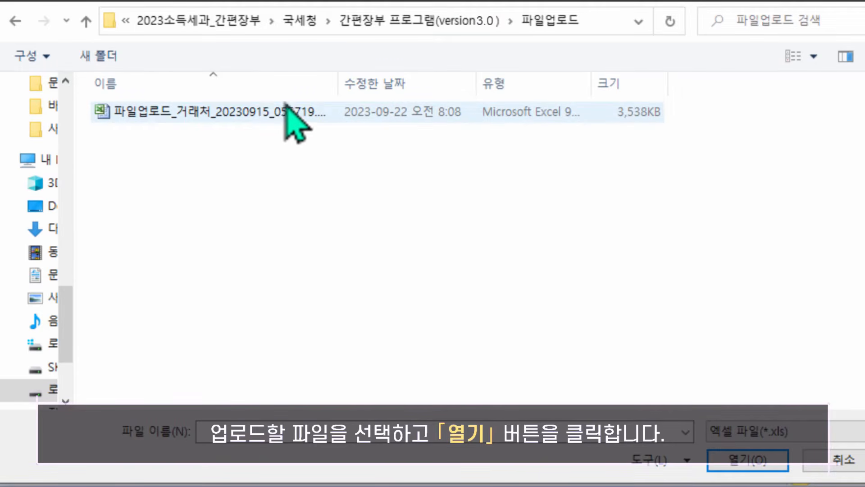
pyautogui.click(261, 111)
pyautogui.click(753, 467)
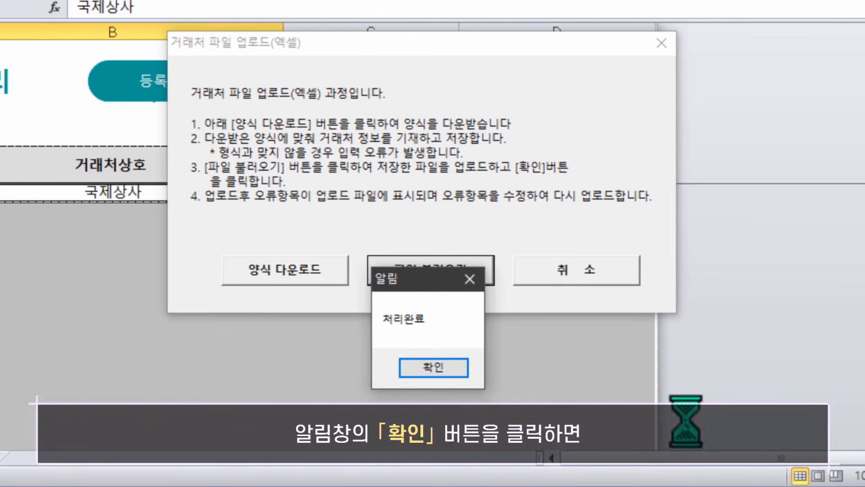
pyautogui.click(440, 375)
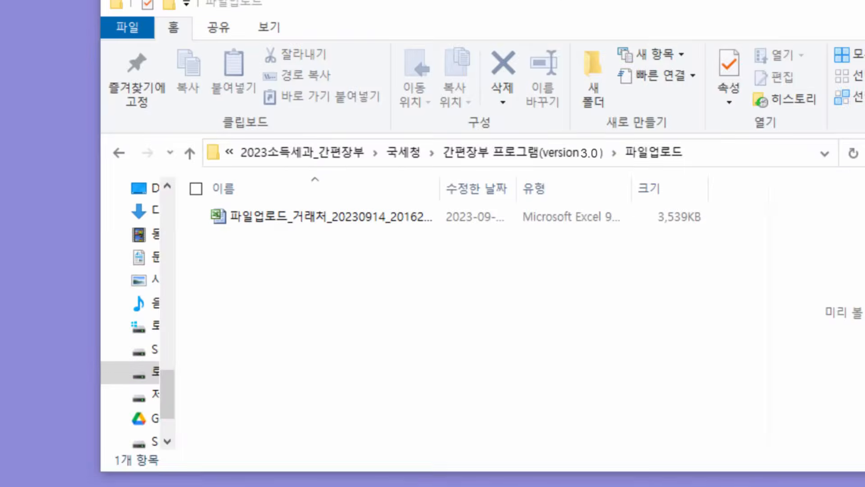
# Step: Open the uploaded 거래처 file and check the 처리결과 column for the listed partners
pyautogui.doubleClick(365, 218)
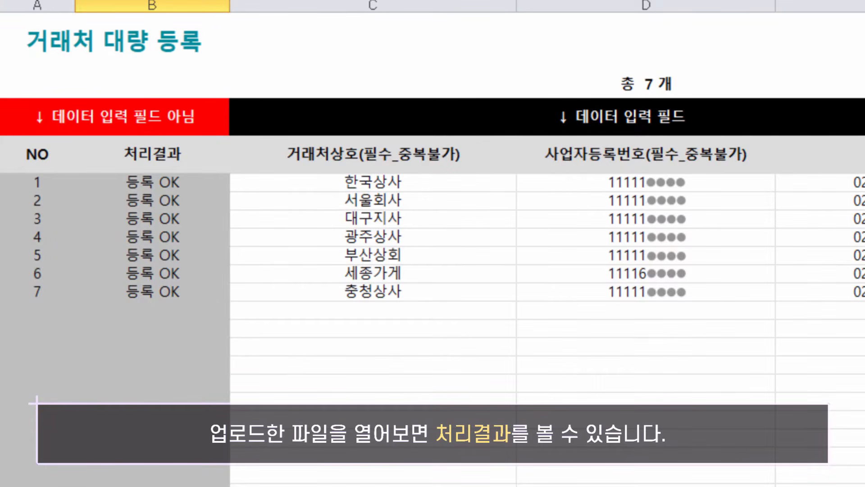
pyautogui.click(162, 180)
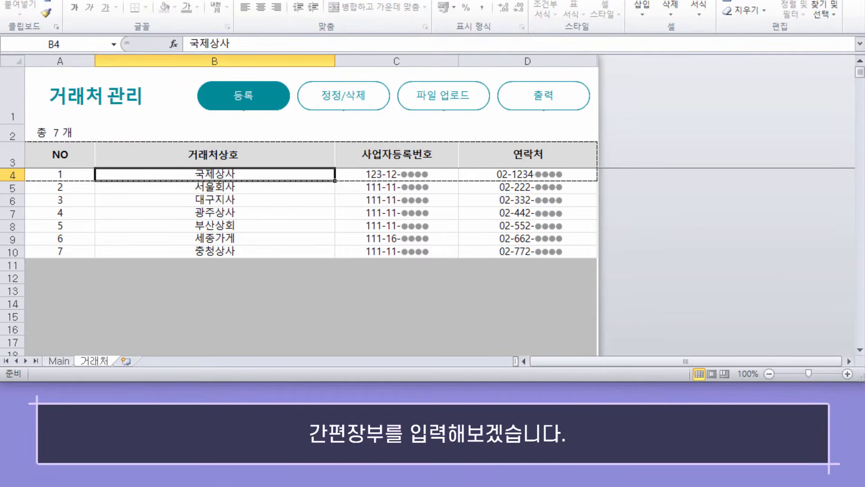
# Step: Open the 개별 입력 ledger form from the Main sheet and view the account items for 사업용 자산 구입
pyautogui.click(54, 361)
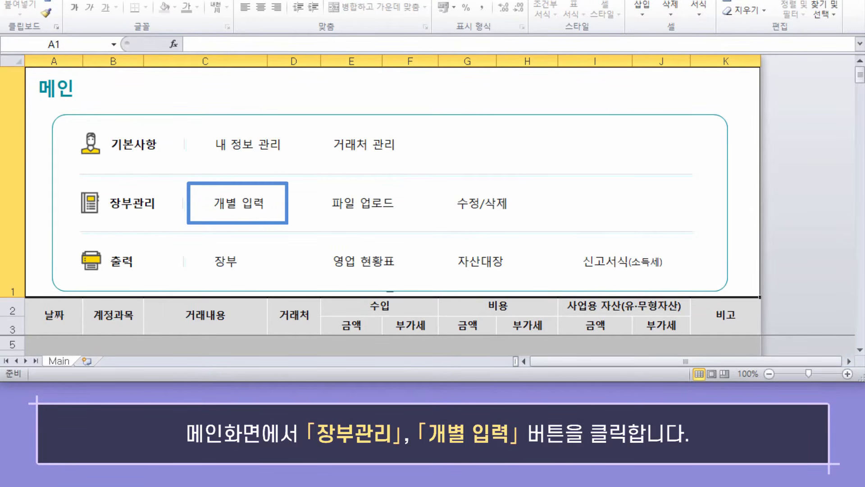
pyautogui.click(234, 205)
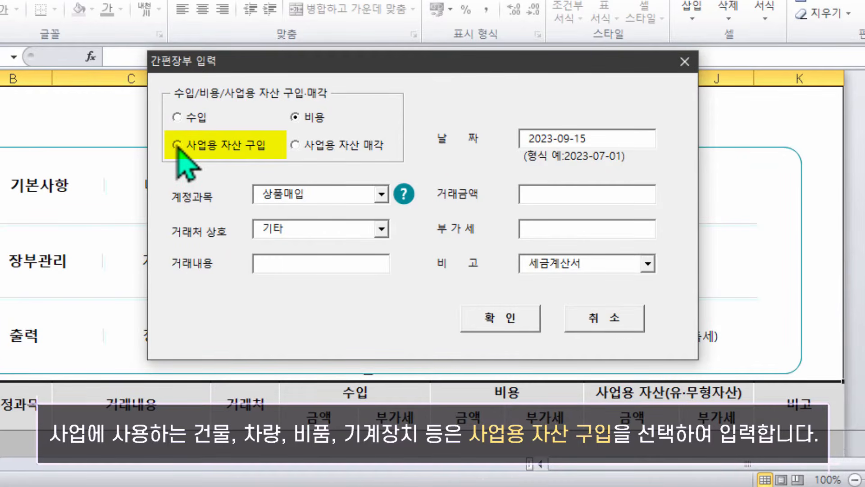
pyautogui.click(177, 145)
pyautogui.click(386, 196)
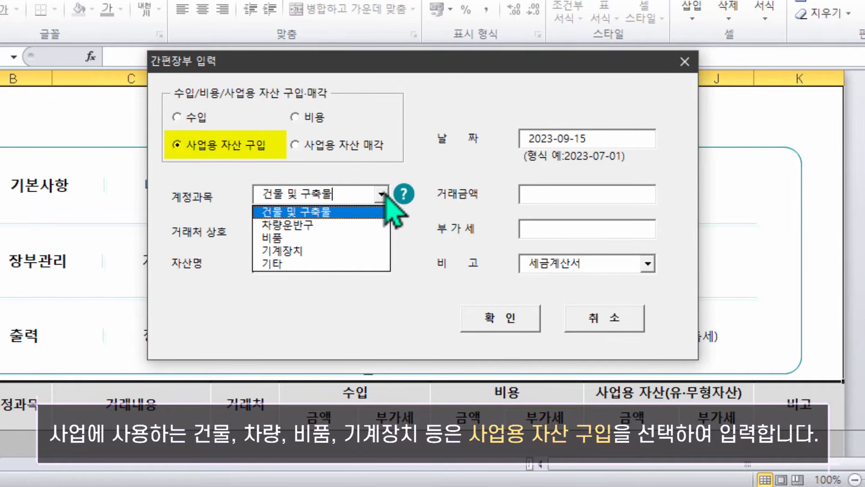
pyautogui.click(386, 197)
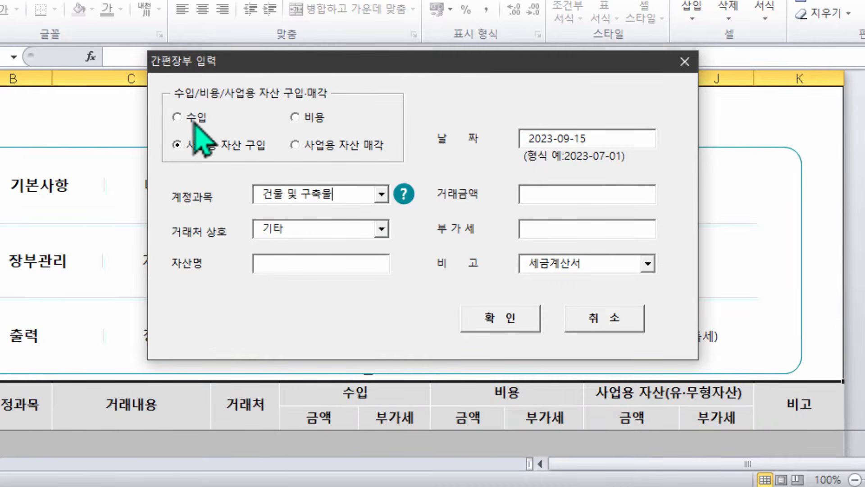
# Step: Examine the 계정과목 choices offered for the 수입 and 비용 transaction types
pyautogui.click(176, 117)
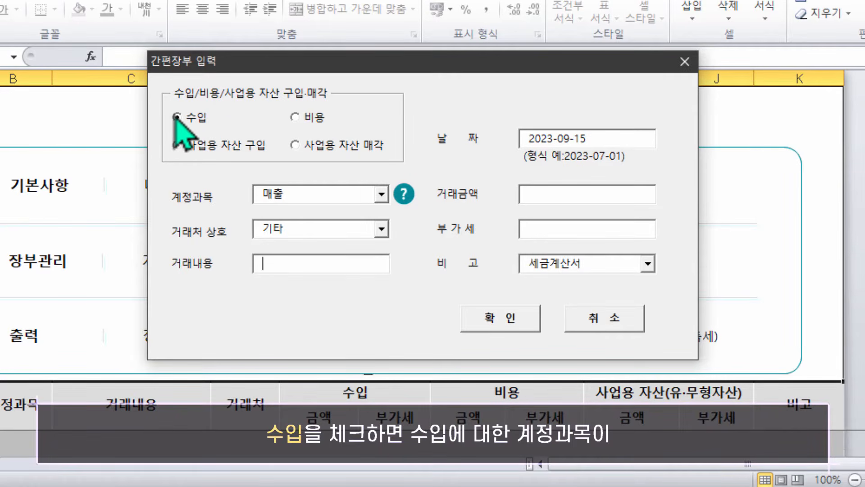
pyautogui.click(386, 196)
pyautogui.click(384, 196)
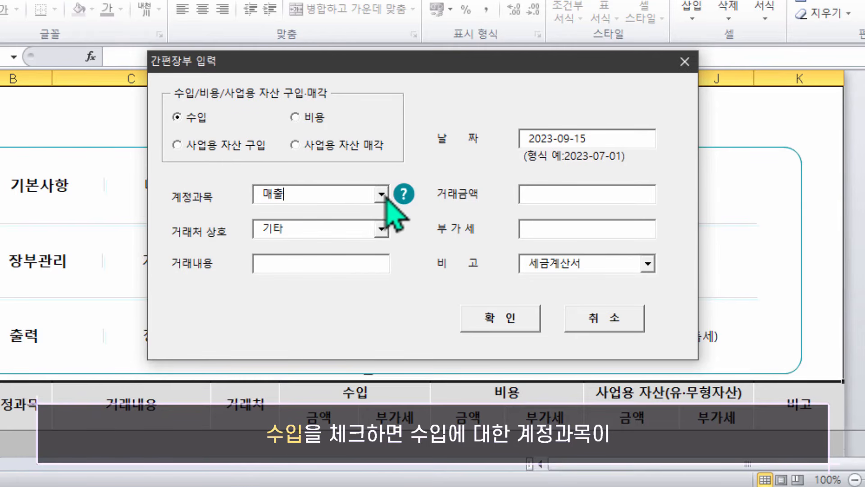
pyautogui.click(295, 117)
pyautogui.click(447, 254)
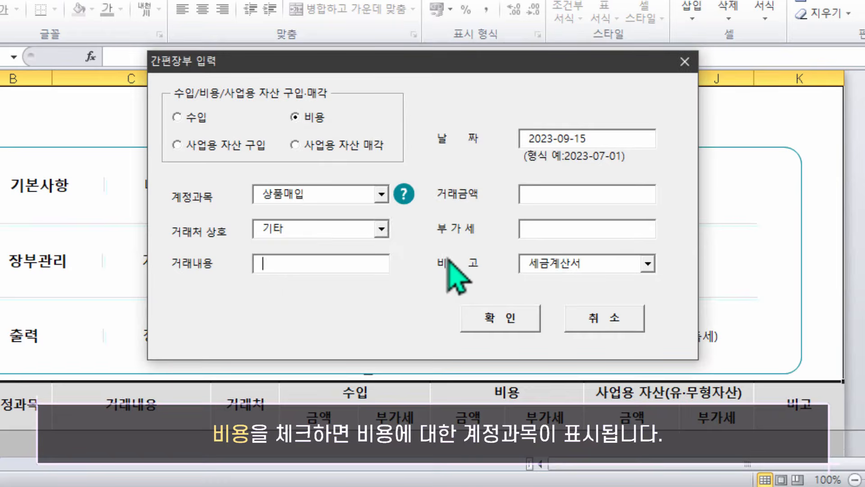
pyautogui.click(382, 194)
pyautogui.moveTo(382, 225); pyautogui.dragTo(386, 290)
# Step: Set the transaction type to 수입 and consult the help describing the 계정과목 items
pyautogui.click(177, 118)
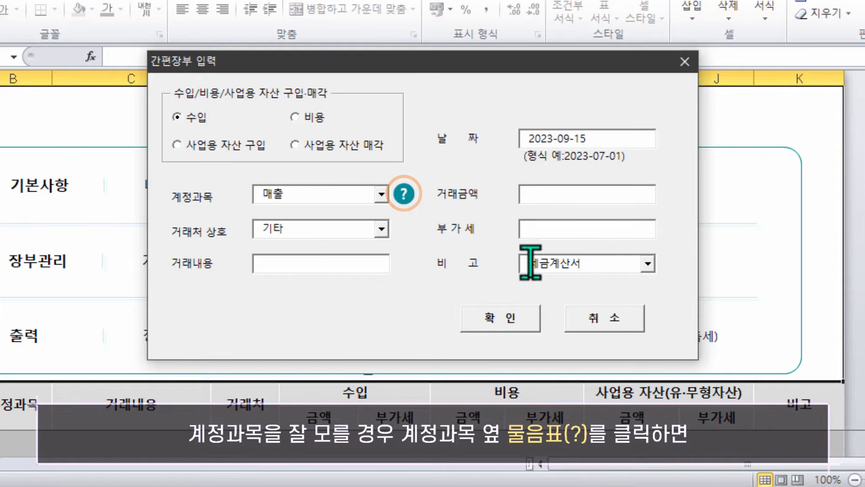
pyautogui.click(403, 194)
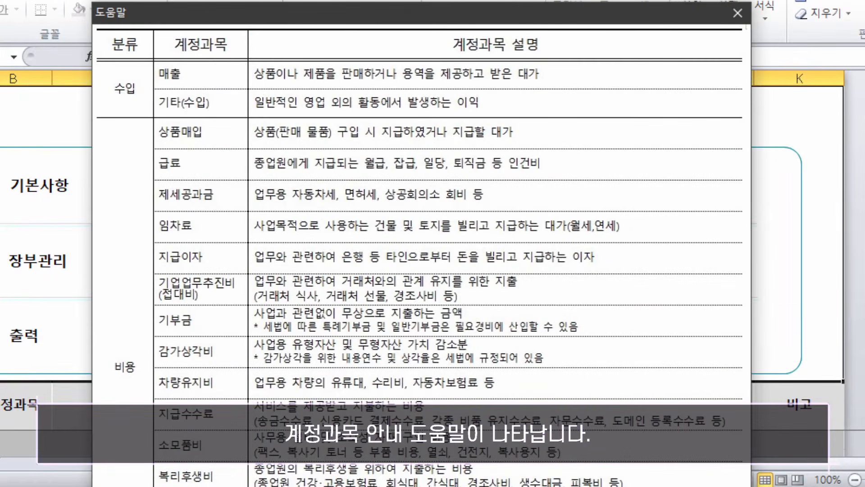
pyautogui.click(738, 13)
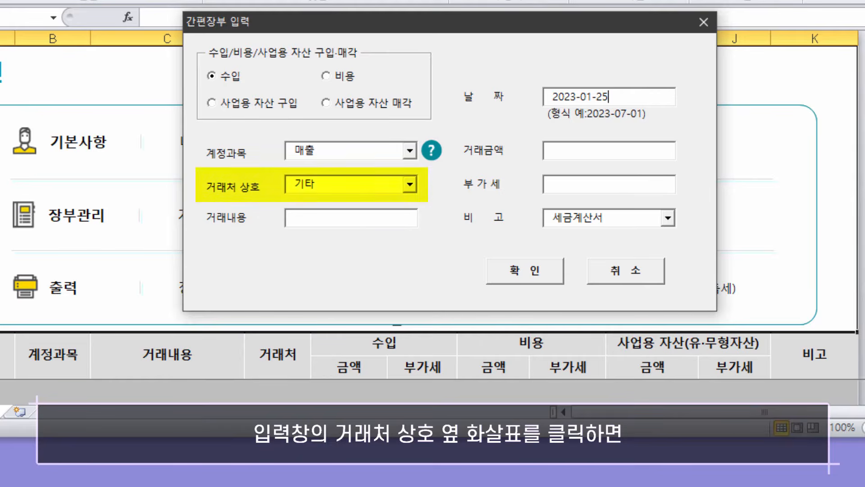
# Step: Fill in the 2023-01-25 매출 entry with partner 국제상사, description 1월 임대료 and amount 2,000,000
pyautogui.click(410, 184)
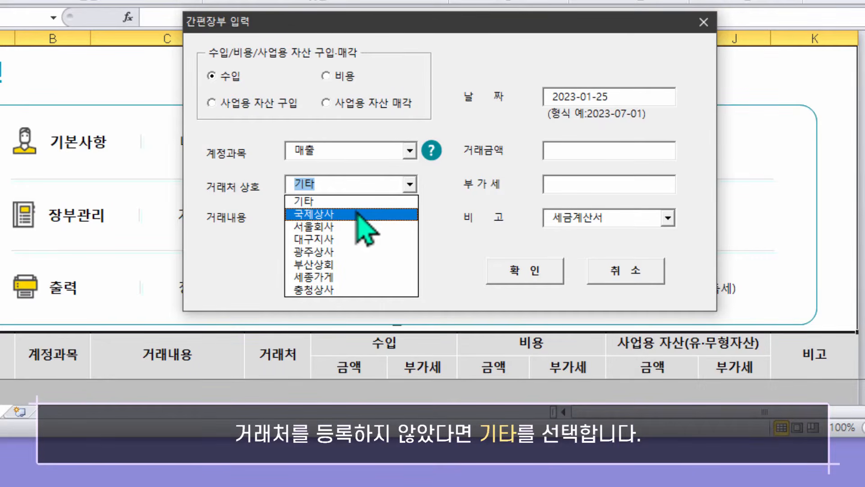
pyautogui.click(359, 214)
pyautogui.click(379, 212)
pyautogui.write('1월 임대료')
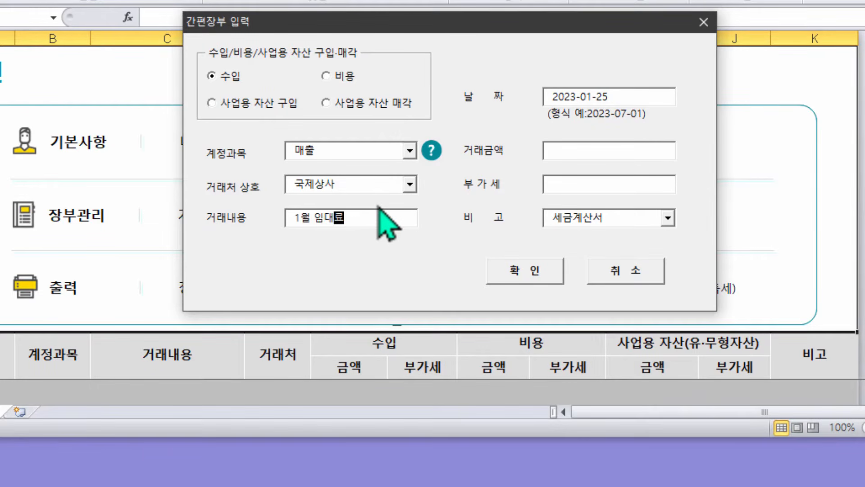
pyautogui.click(573, 153)
pyautogui.write('2,000,000')
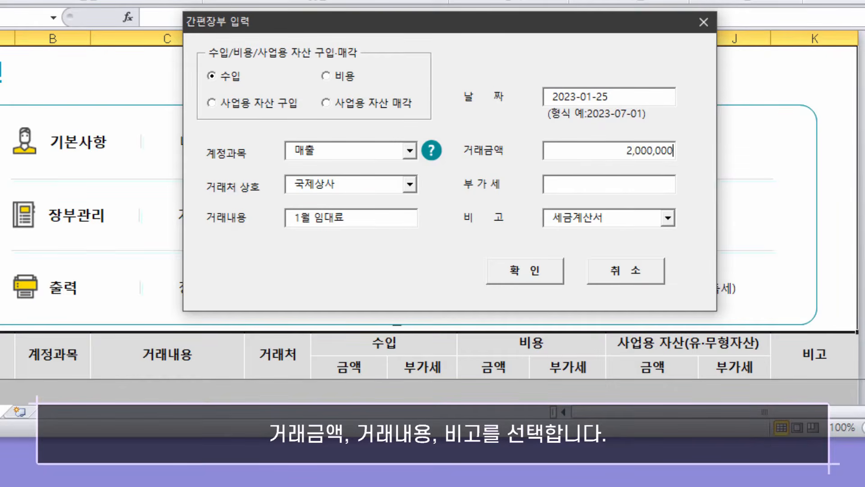
# Step: Try 계산서 as the 비고 evidence type and return the selection to 세금계산서
pyautogui.click(668, 218)
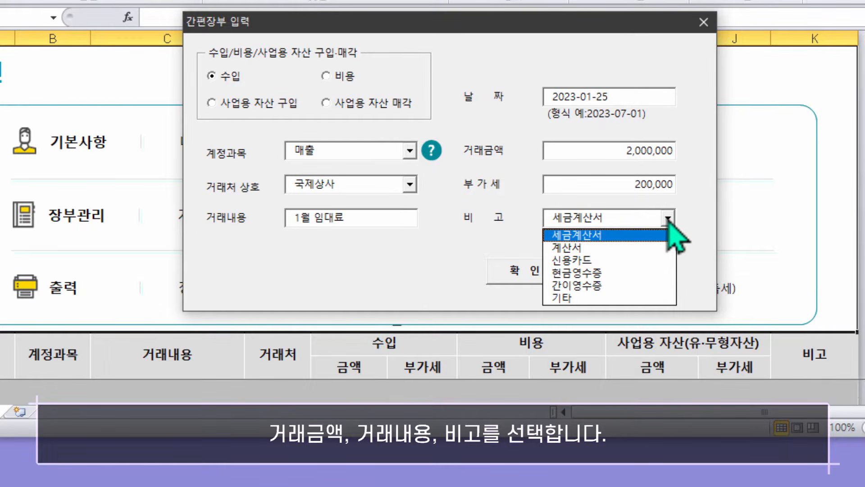
pyautogui.click(628, 249)
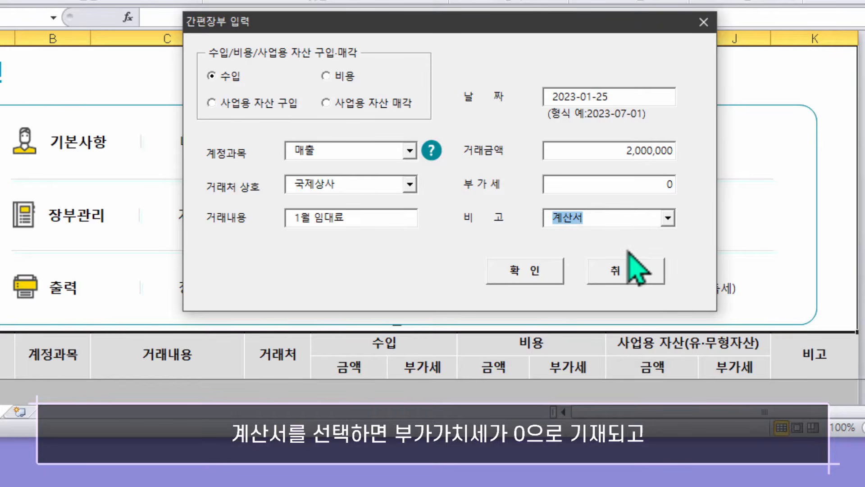
pyautogui.click(668, 219)
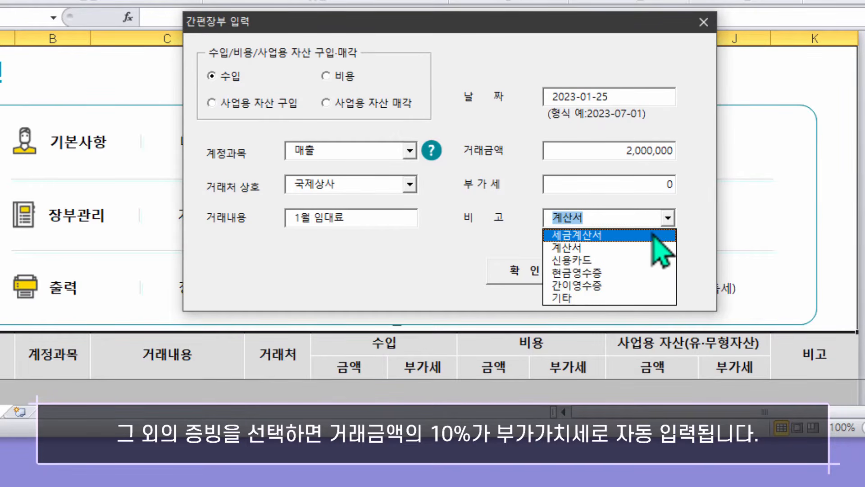
pyautogui.click(656, 235)
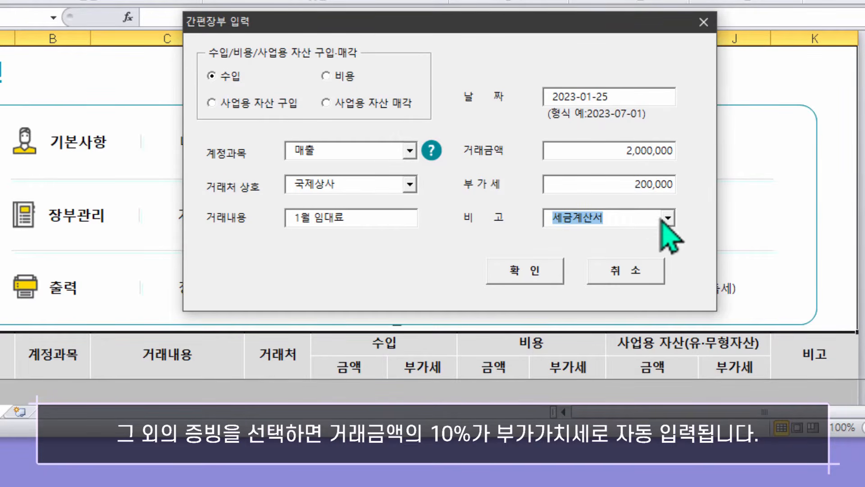
# Step: Try overriding the 부가세 amount of the 1월 임대료 entry with 0
pyautogui.doubleClick(637, 184)
pyautogui.write('0')
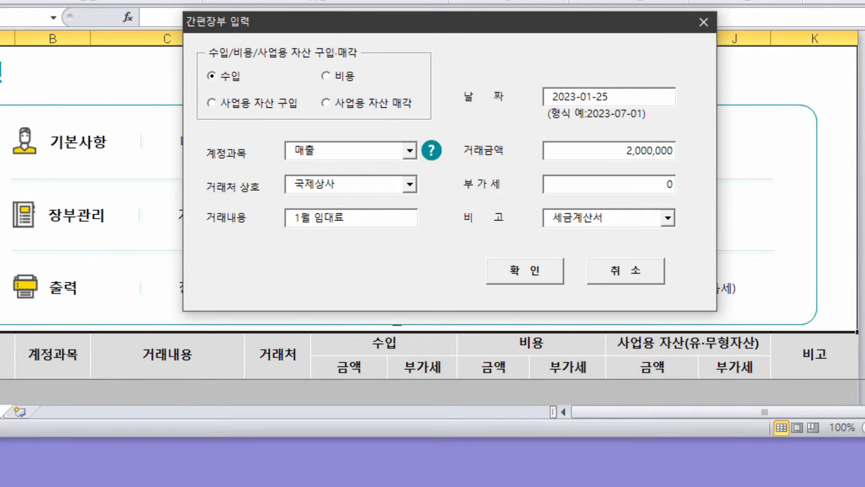
pyautogui.press('Tab')
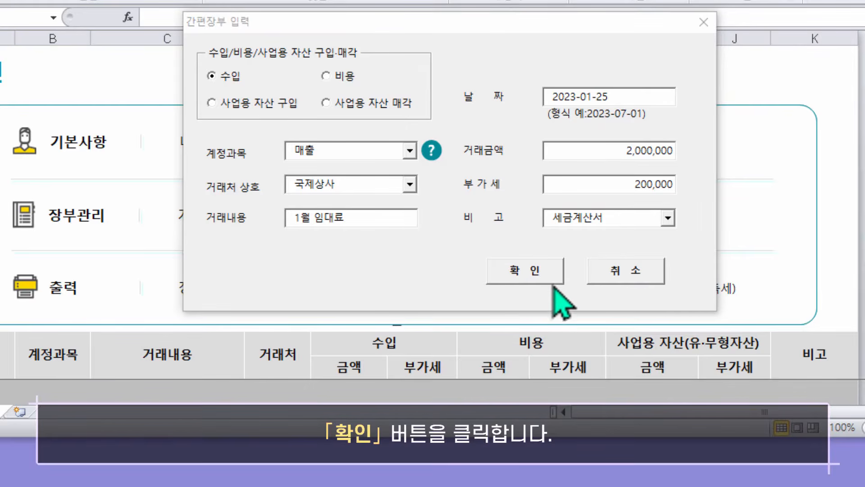
# Step: Record the 1월 임대료 entry in the ledger, close the entry form and select its 거래내용 cell on the Main sheet
pyautogui.click(540, 276)
pyautogui.click(540, 276)
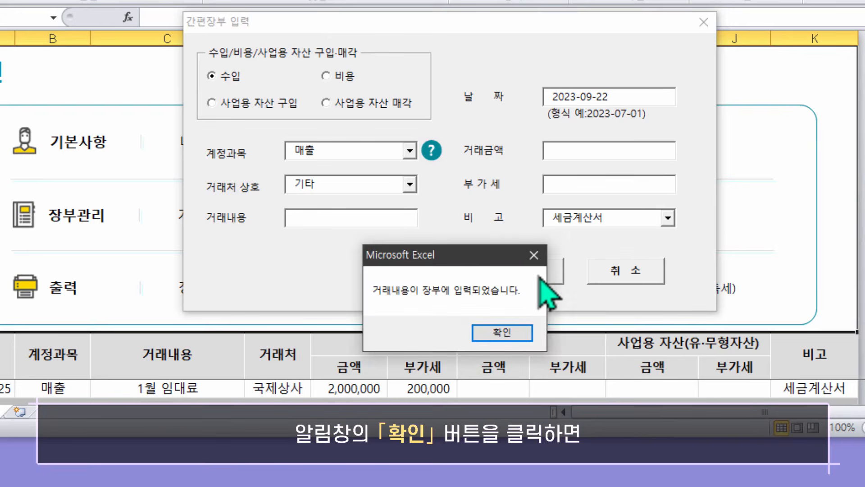
pyautogui.click(522, 333)
pyautogui.click(626, 272)
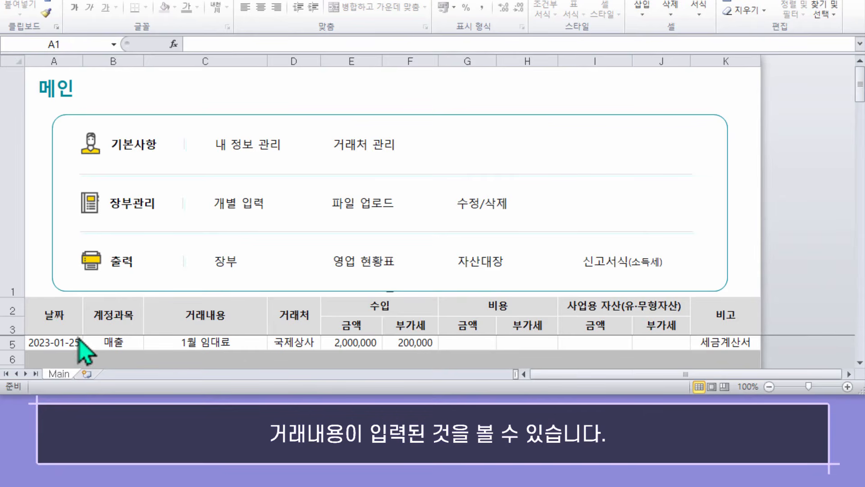
pyautogui.click(187, 342)
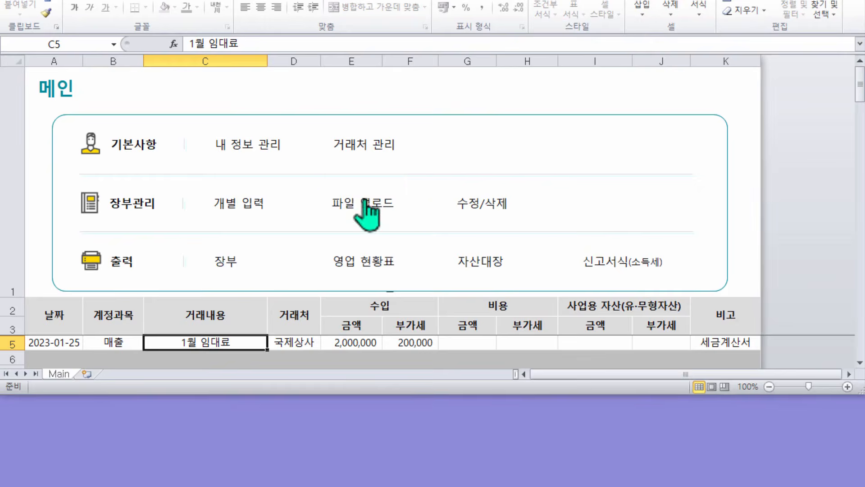
# Step: Download the Excel template for bulk uploading ledger transactions under 장부관리
pyautogui.click(366, 208)
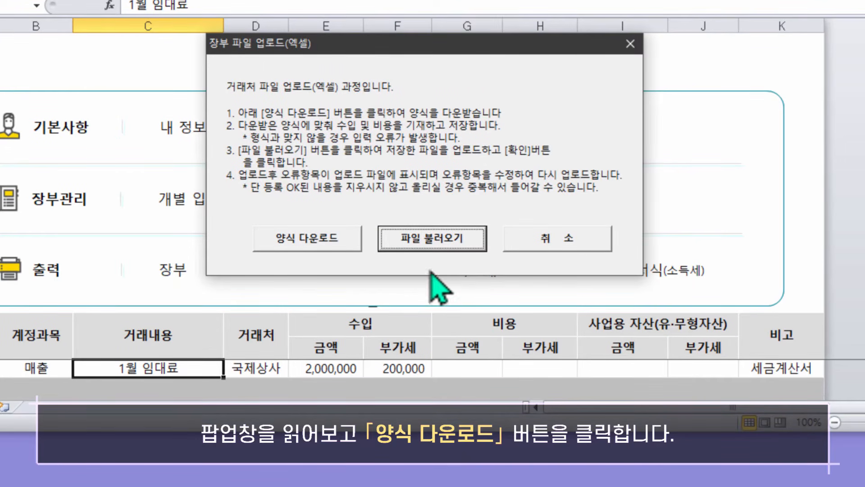
pyautogui.click(338, 246)
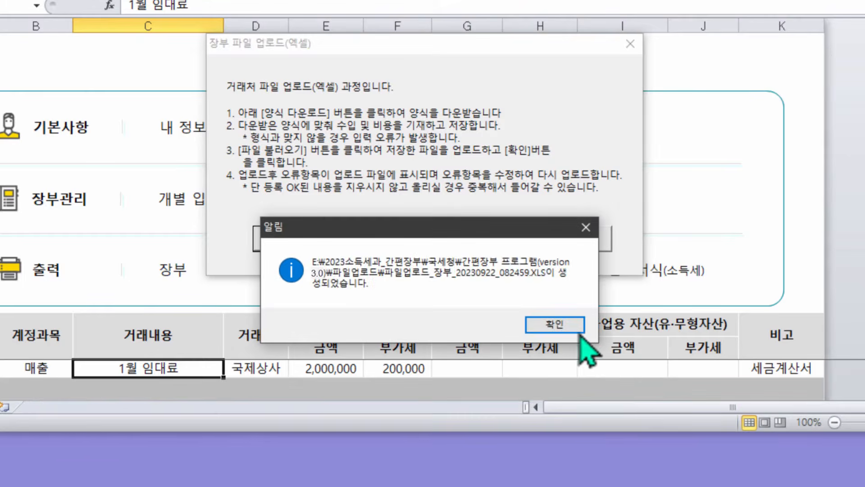
pyautogui.click(553, 323)
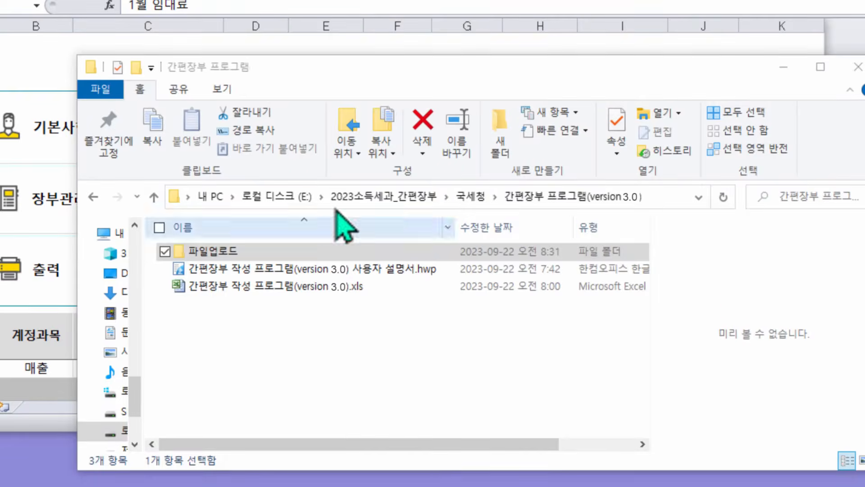
# Step: Open the 파일업로드_장부 template from the 파일업로드 folder and enter 2023-01-05 as the first row's date
pyautogui.doubleClick(230, 261)
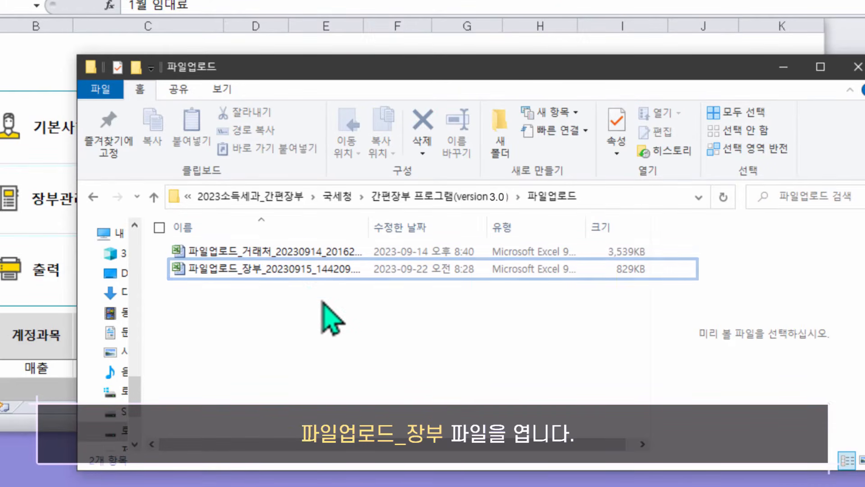
pyautogui.doubleClick(306, 270)
pyautogui.click(172, 183)
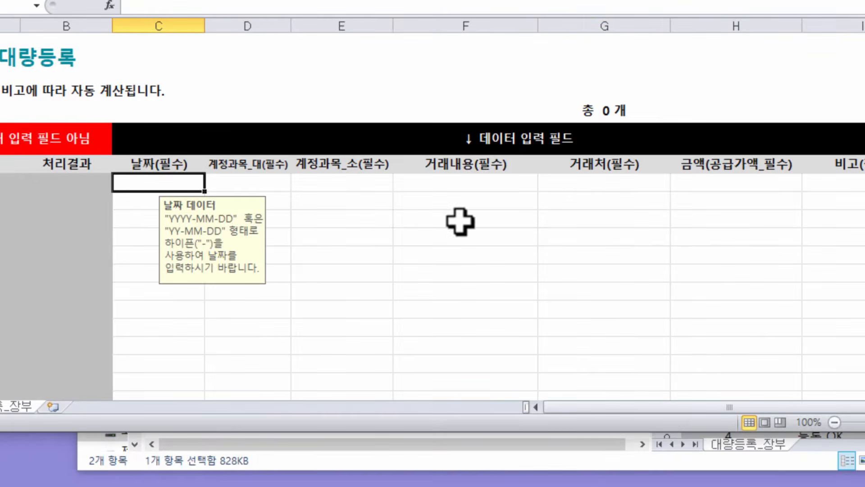
pyautogui.write('2023-01-05')
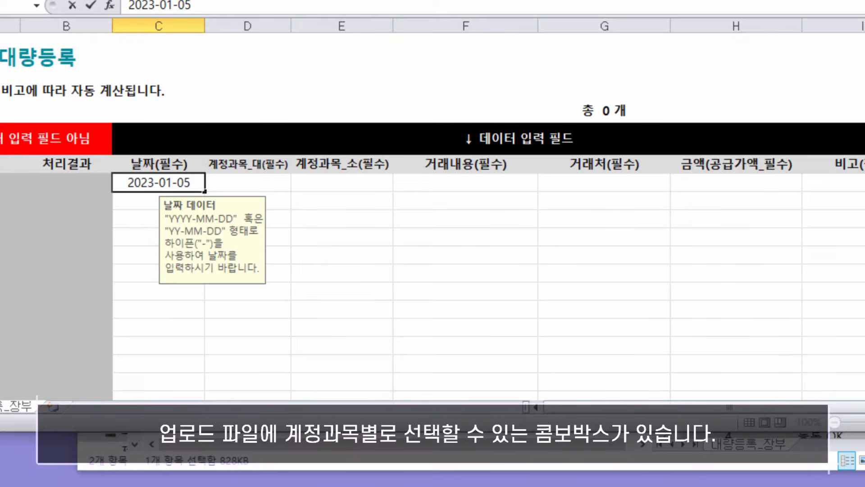
# Step: Set the first row's 계정과목_대 to 수입 and its 계정과목_소 to 매출
pyautogui.click(284, 187)
pyautogui.click(299, 183)
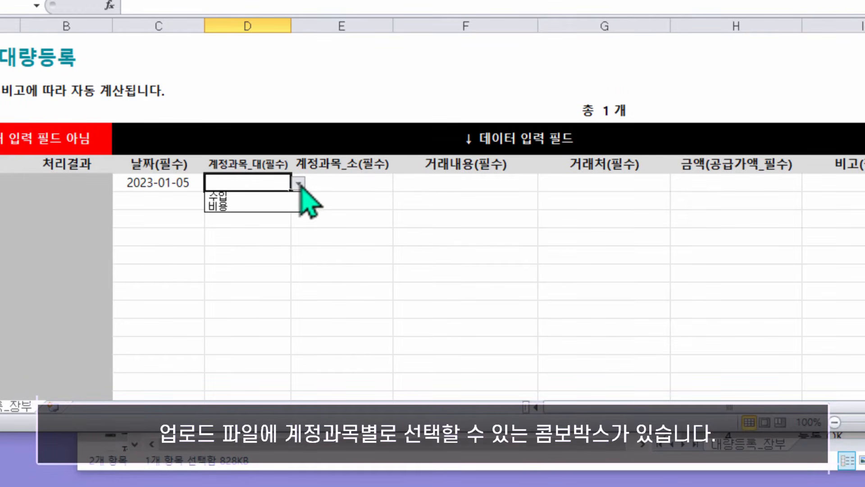
pyautogui.click(237, 195)
pyautogui.click(344, 186)
pyautogui.click(400, 183)
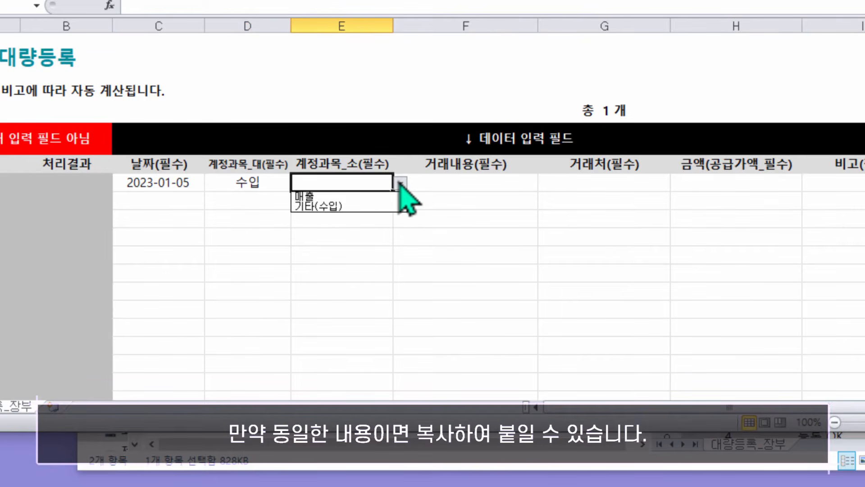
pyautogui.click(363, 197)
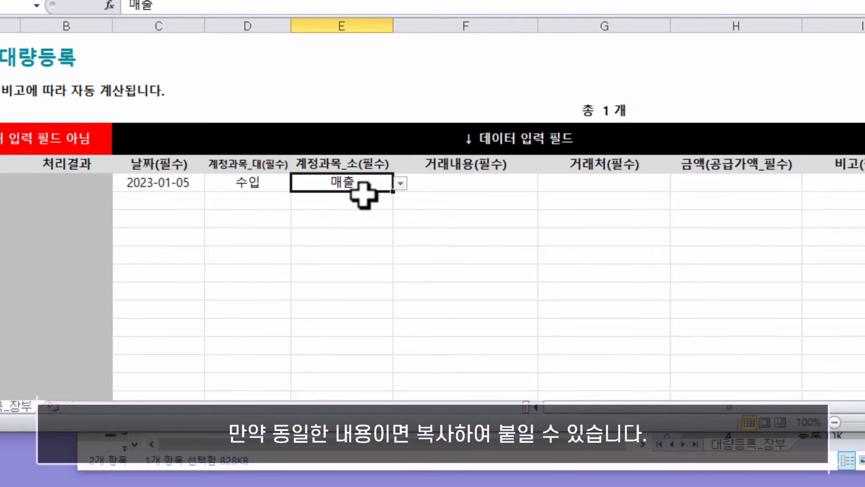
pyautogui.press('Tab')
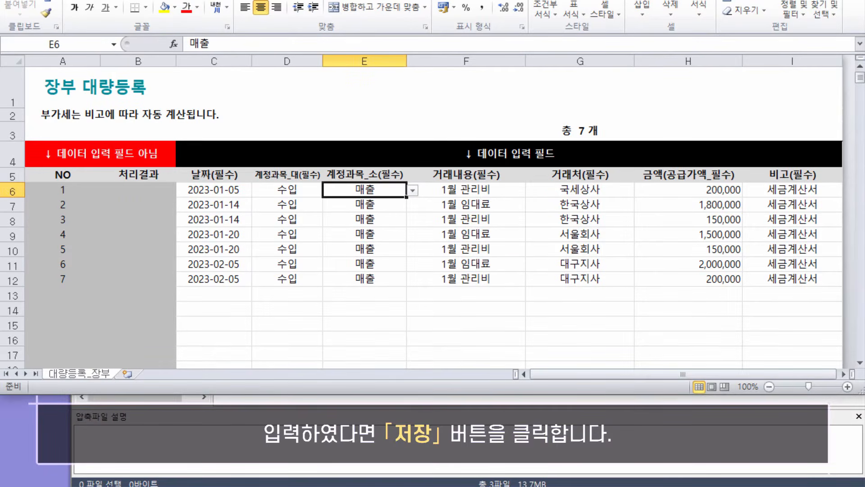
# Step: Save the completed 장부 대량등록 workbook in its current format, continuing past the compatibility check
pyautogui.hotkey('ctrl', 's')
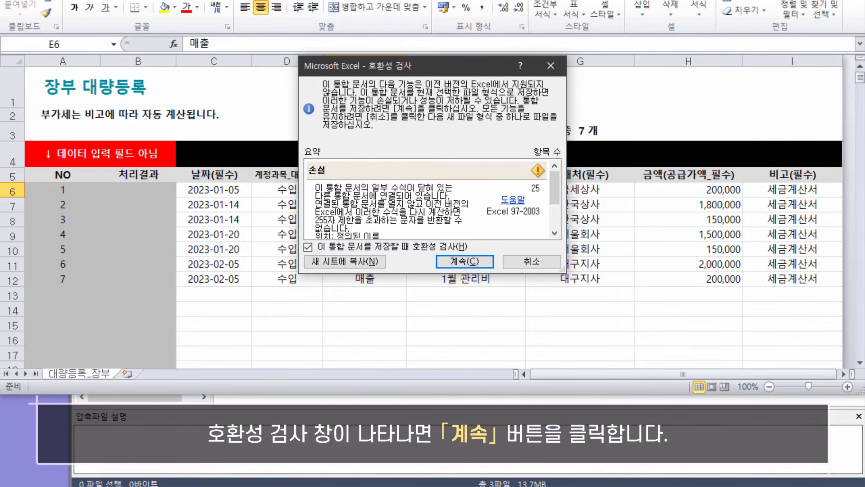
pyautogui.click(471, 263)
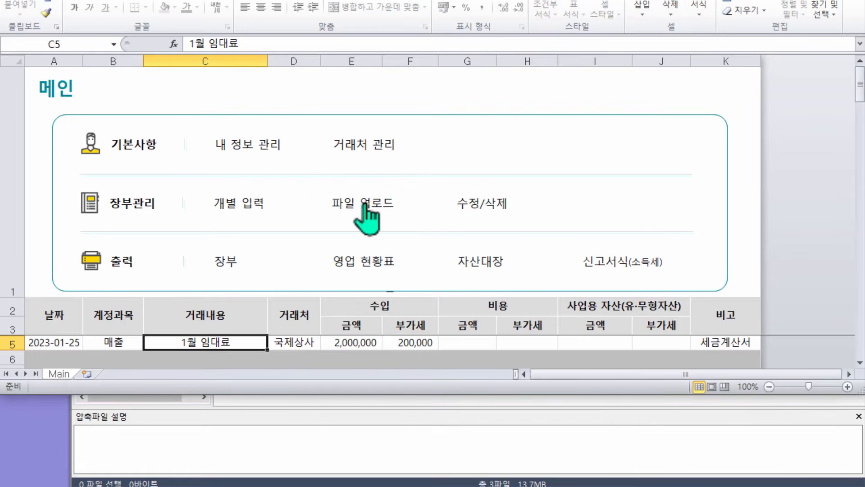
# Step: Bulk upload the ledger transactions from 파일업로드_장부_20230915_144209.XLS into the bookkeeping program
pyautogui.click(366, 207)
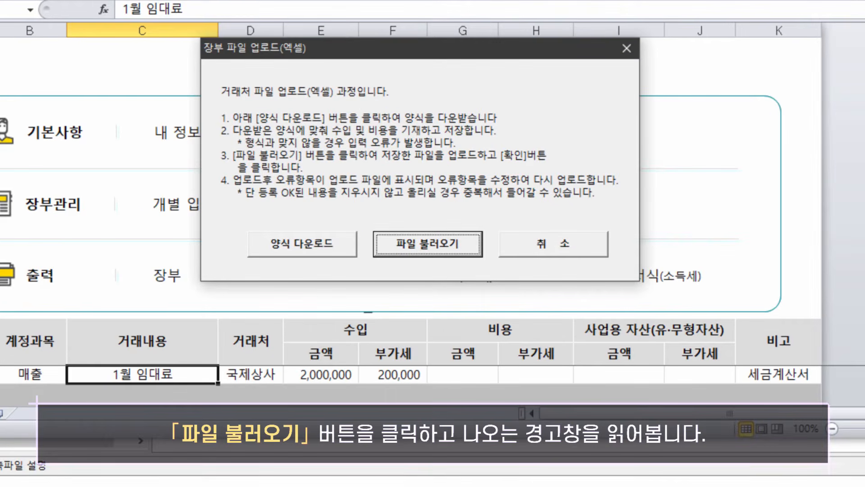
pyautogui.click(431, 245)
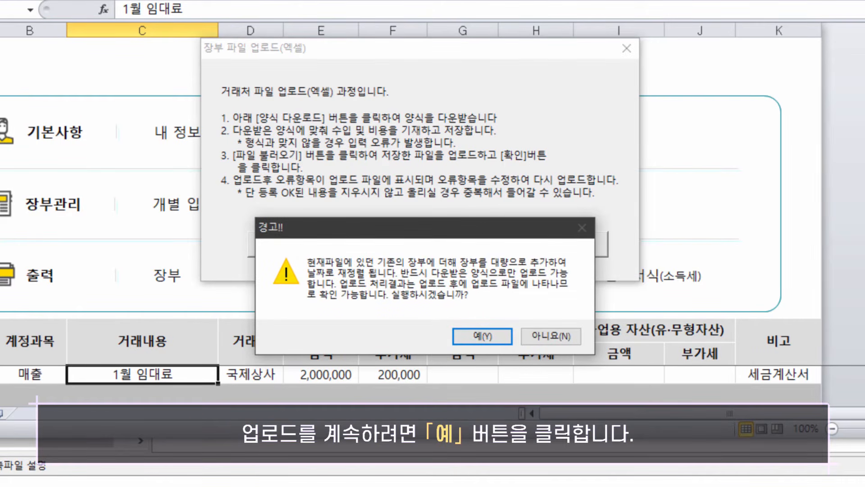
pyautogui.click(485, 338)
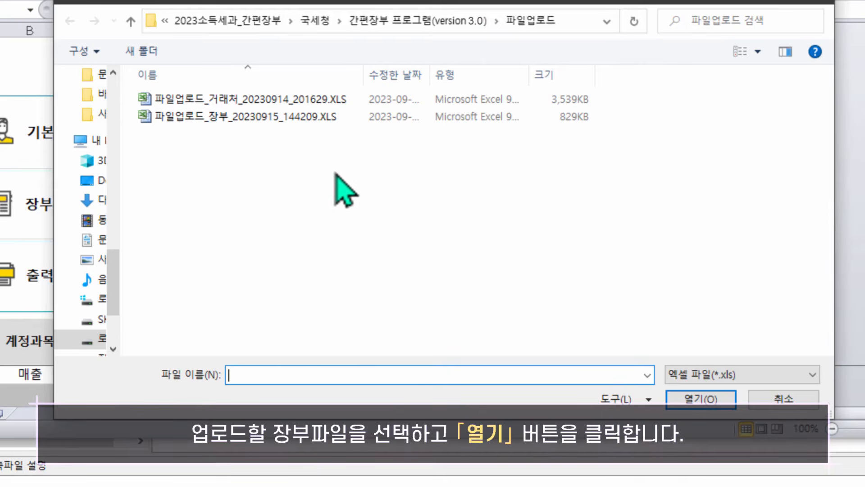
pyautogui.click(268, 119)
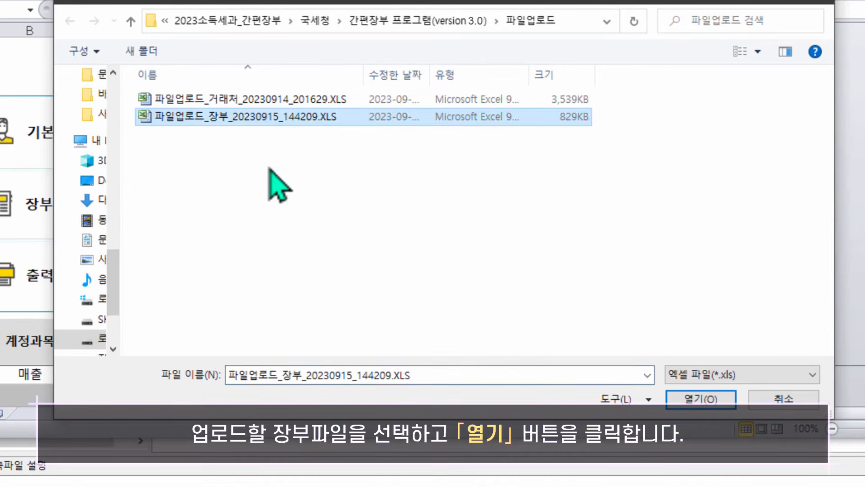
pyautogui.click(687, 400)
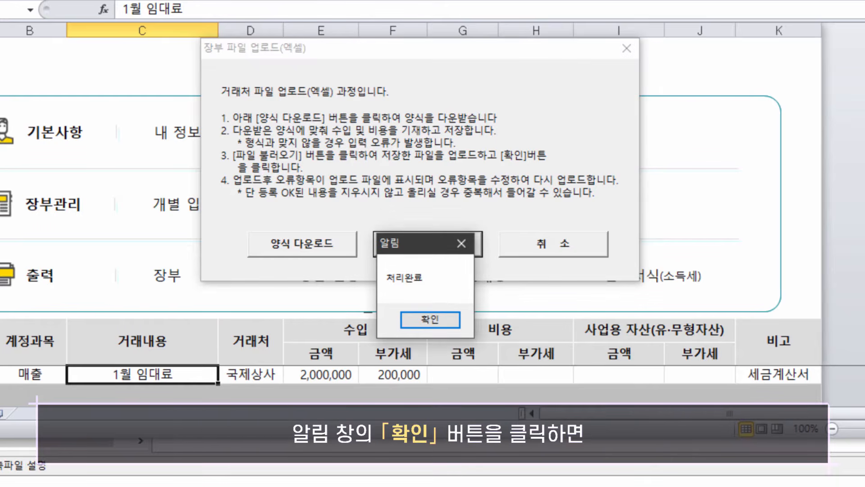
pyautogui.click(438, 320)
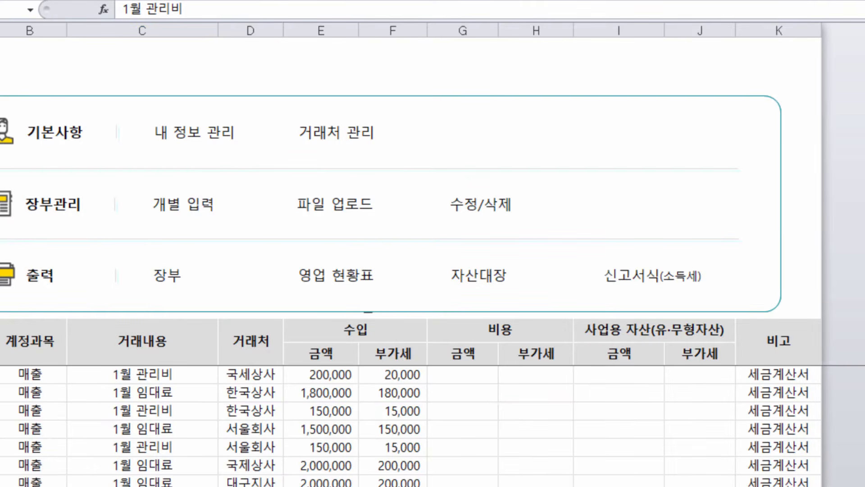
# Step: Check the 처리결과 column in the uploaded ledger file
pyautogui.hotkey('alt', 'Tab')
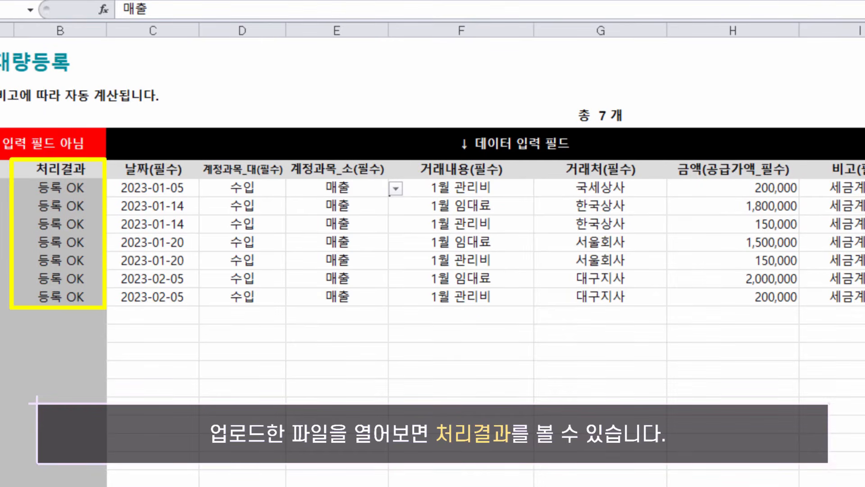
pyautogui.click(61, 187)
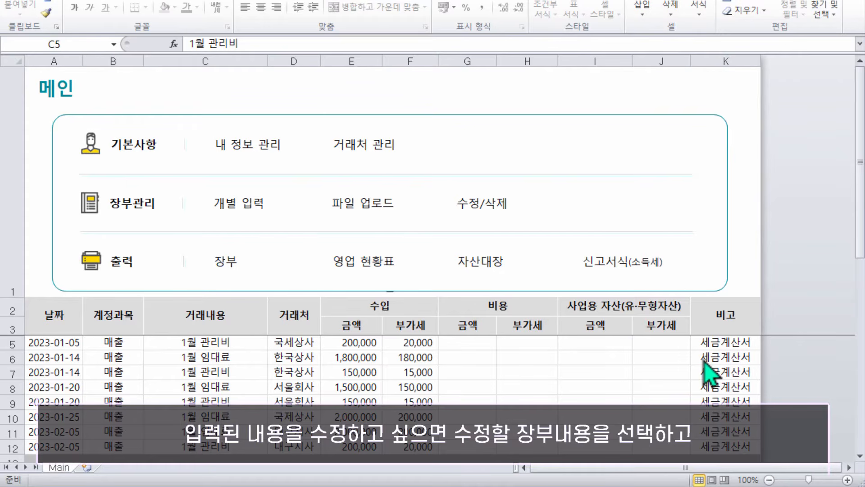
# Step: Set the 거래금액 of the 2023-01-05 국세상사 1월 관리비 entry to 1,000,000 and save the modification
pyautogui.click(194, 341)
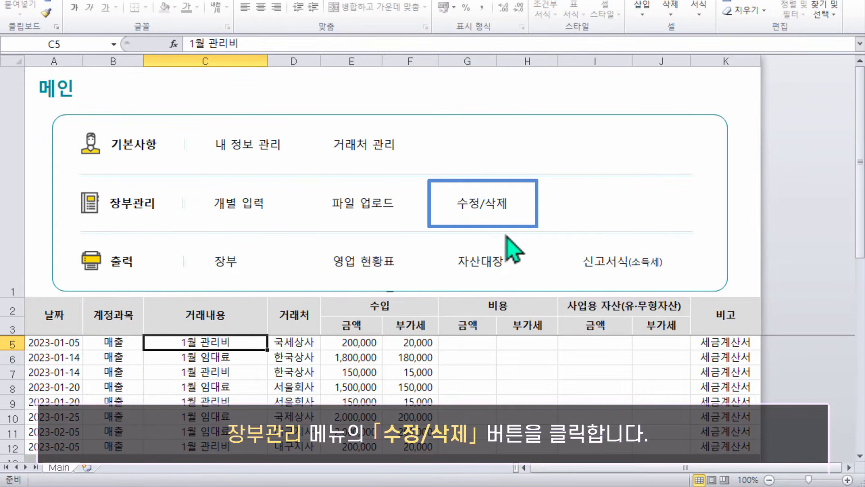
pyautogui.click(489, 219)
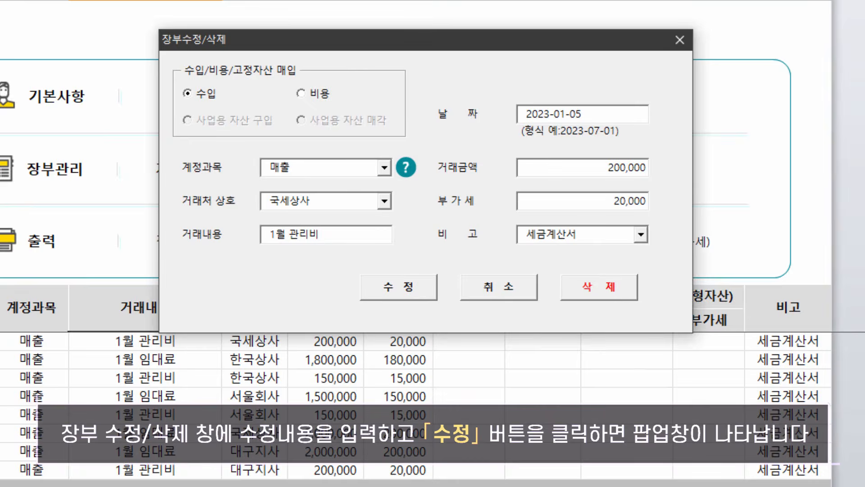
pyautogui.doubleClick(598, 198)
pyautogui.write('1,000,000')
pyautogui.doubleClick(592, 198)
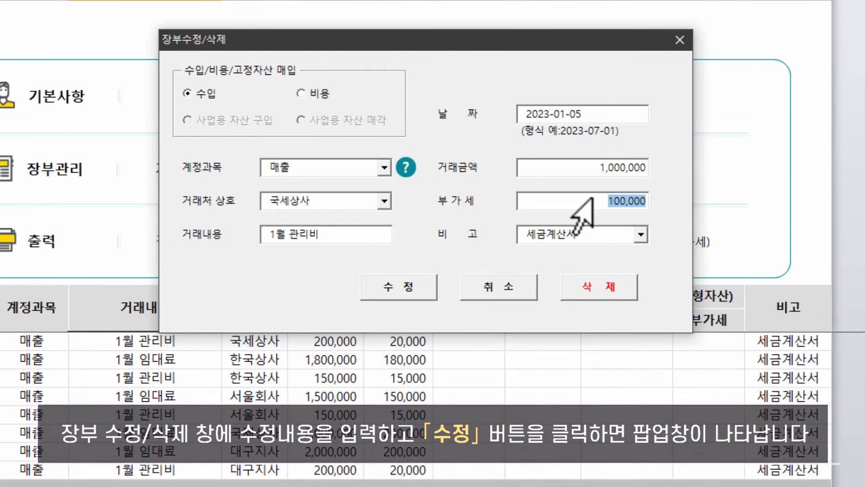
pyautogui.click(416, 289)
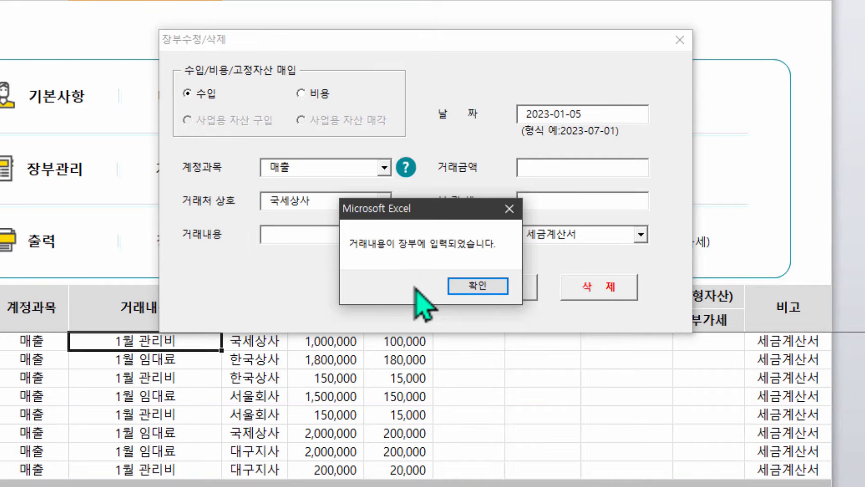
pyautogui.click(478, 286)
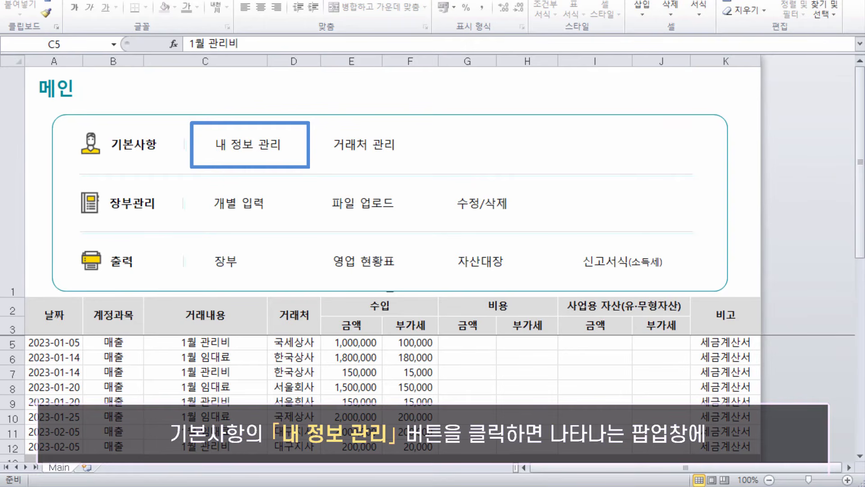
# Step: Access 내 자산 관리 through both 내 정보 관리 and 자산대장, and open the form for registering a new asset
pyautogui.click(248, 153)
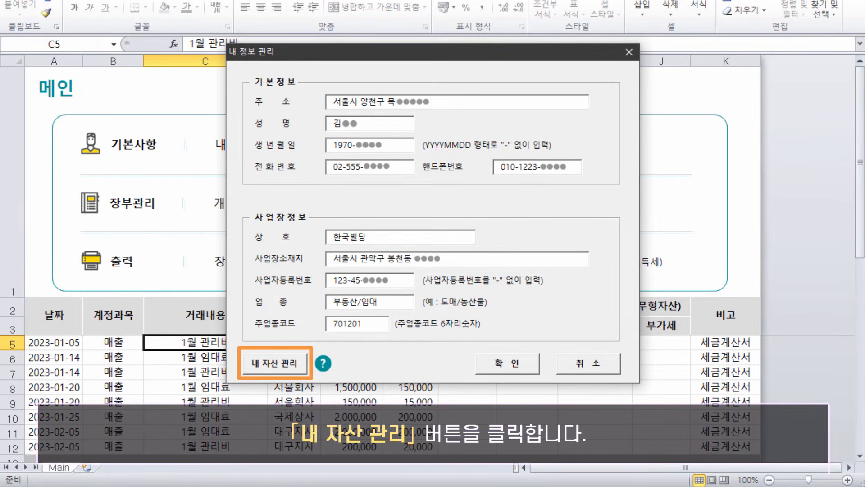
pyautogui.click(298, 366)
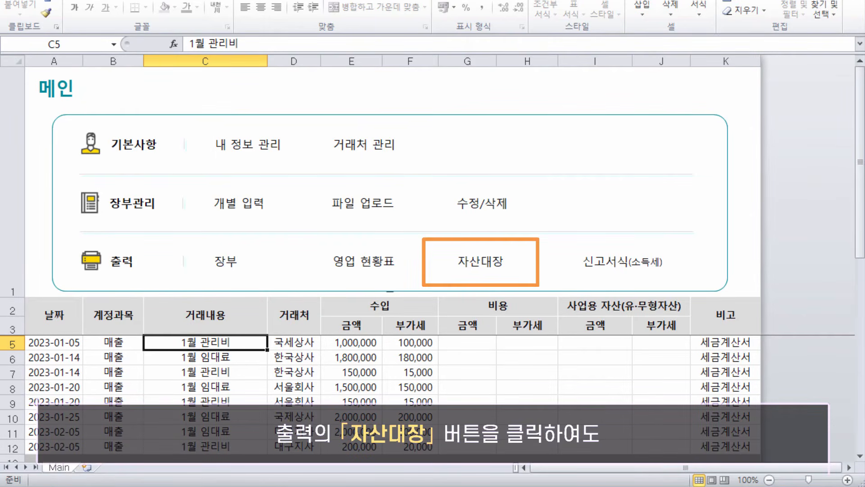
pyautogui.click(483, 263)
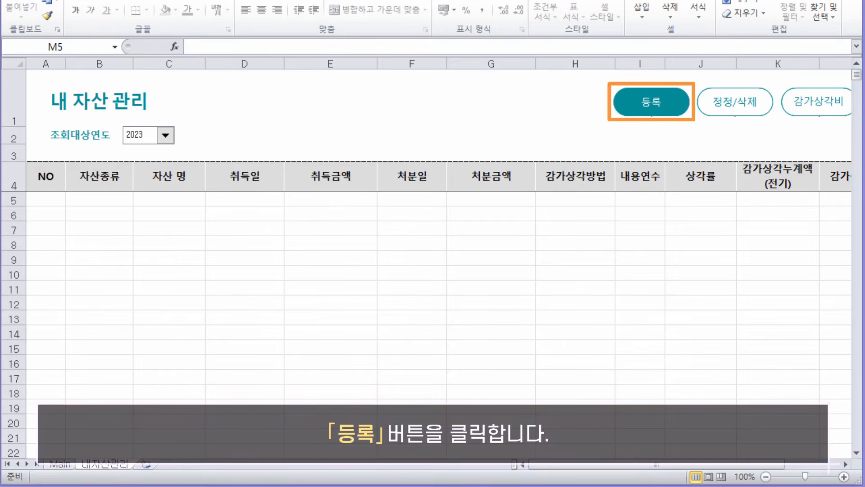
pyautogui.click(644, 109)
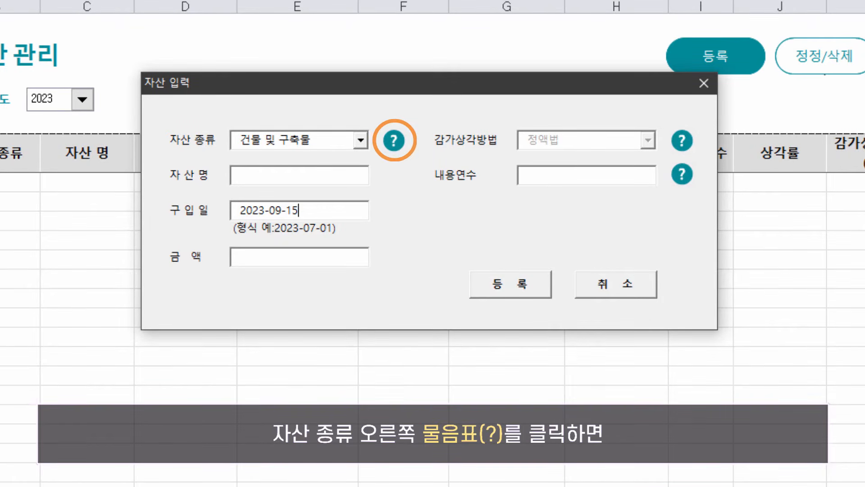
# Step: Read the help on 자산 종류, 감가상각방법 and 내용연수 in the asset entry form
pyautogui.click(394, 140)
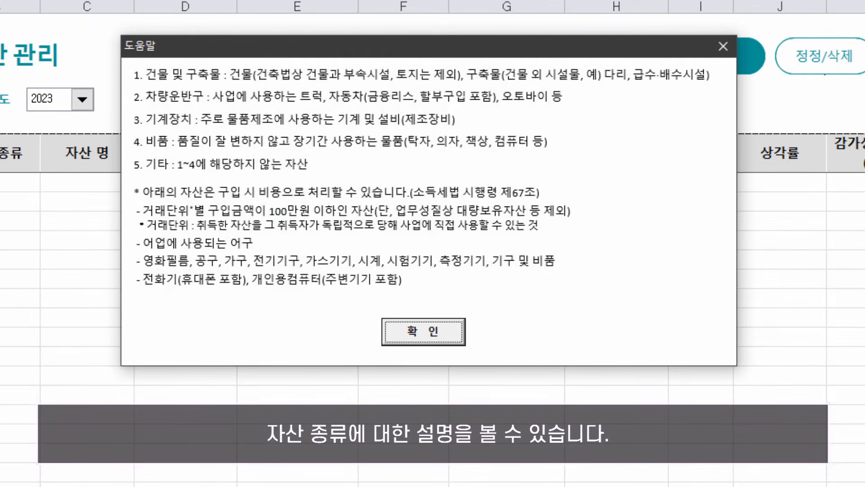
pyautogui.click(422, 331)
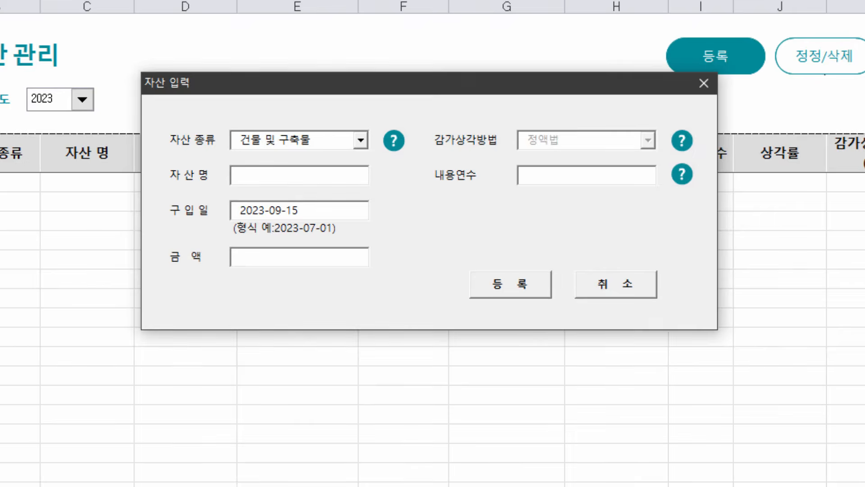
pyautogui.click(681, 141)
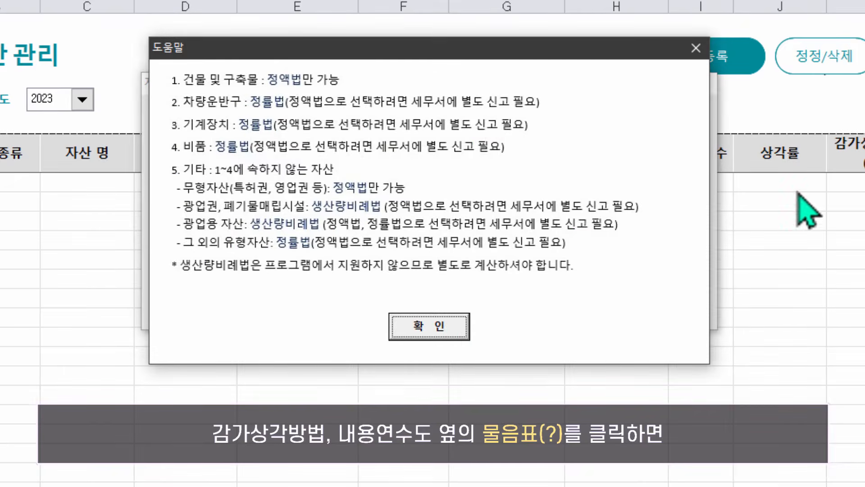
pyautogui.click(465, 325)
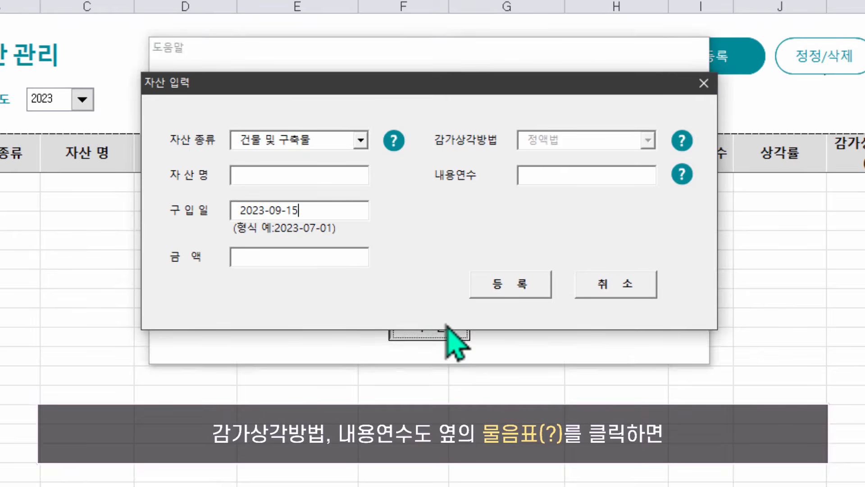
pyautogui.click(682, 174)
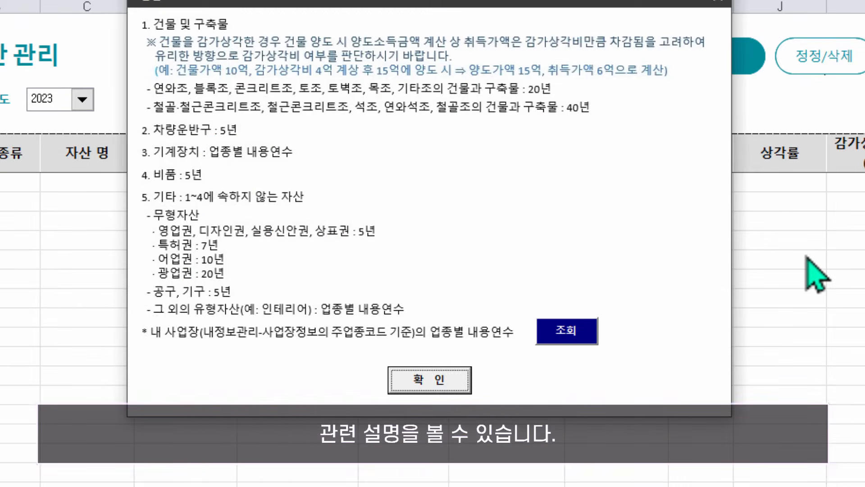
pyautogui.click(426, 380)
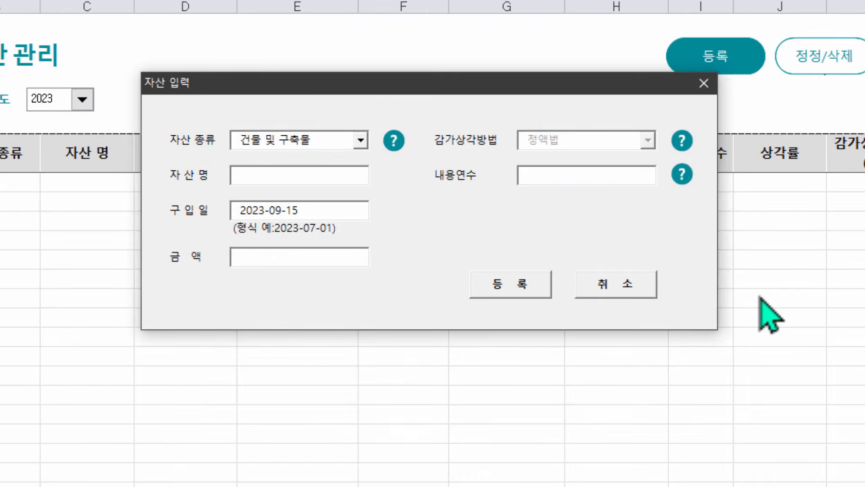
# Step: Register the 건물 및 구축물 asset 봉천동 건물 with purchase date 2019-07-20, amount 50,000,000 and 내용연수 20, and close the asset entry form
pyautogui.write('봉천동 건물')
pyautogui.press('Tab')
pyautogui.write('2019-07-20')
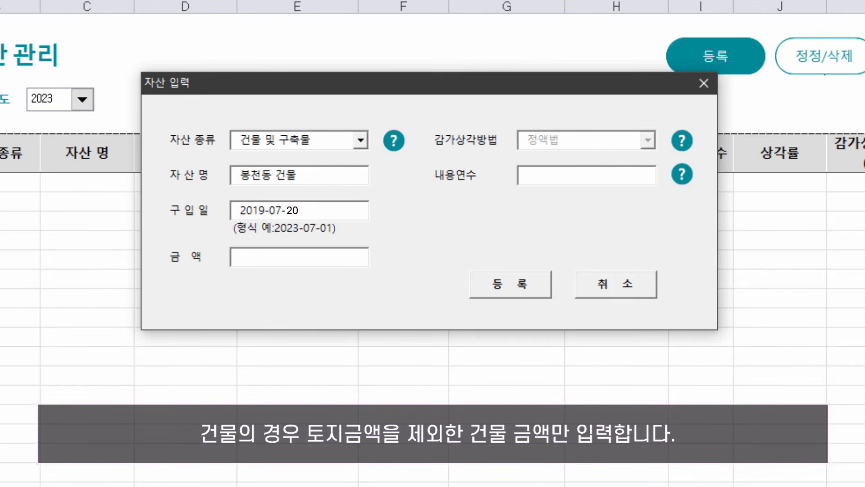
pyautogui.press('Tab')
pyautogui.write('50000000')
pyautogui.press('Tab')
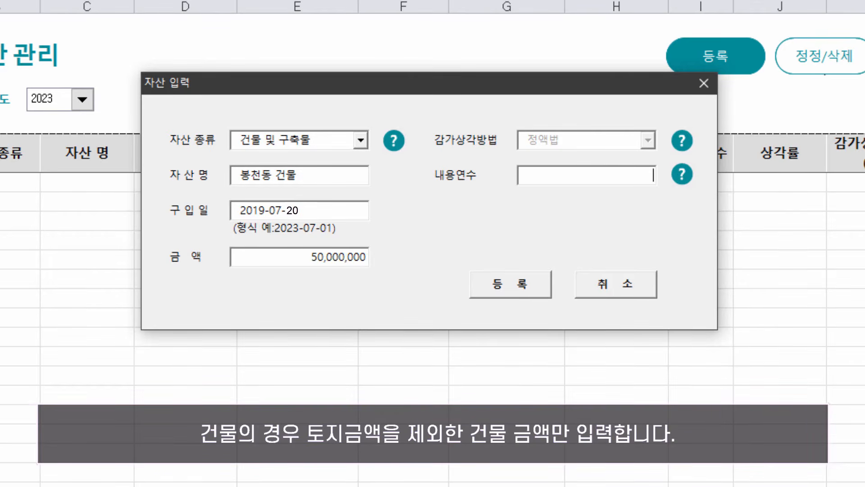
pyautogui.write('20')
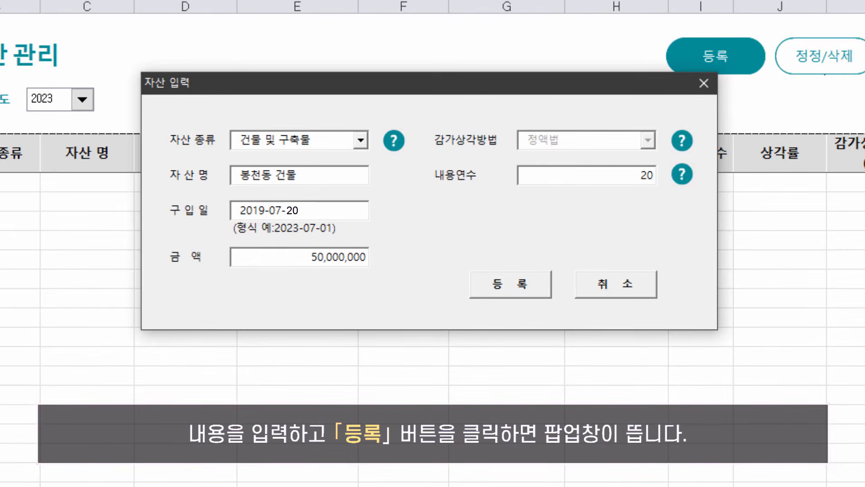
pyautogui.click(523, 290)
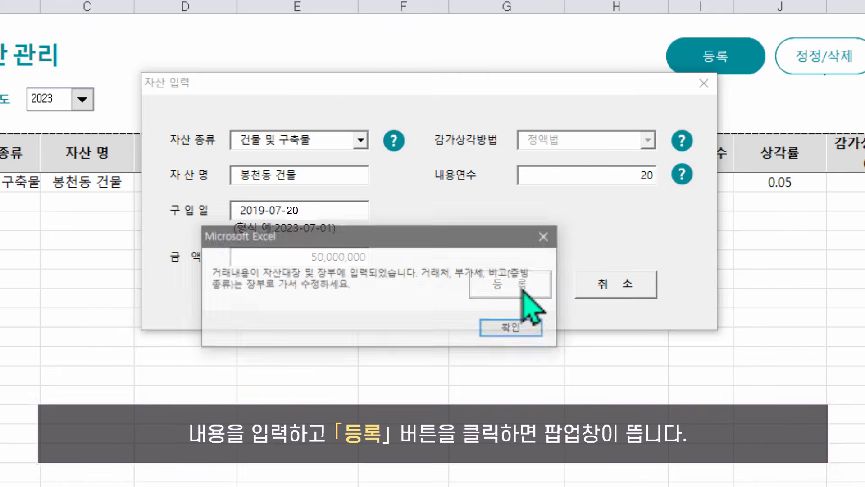
pyautogui.click(527, 329)
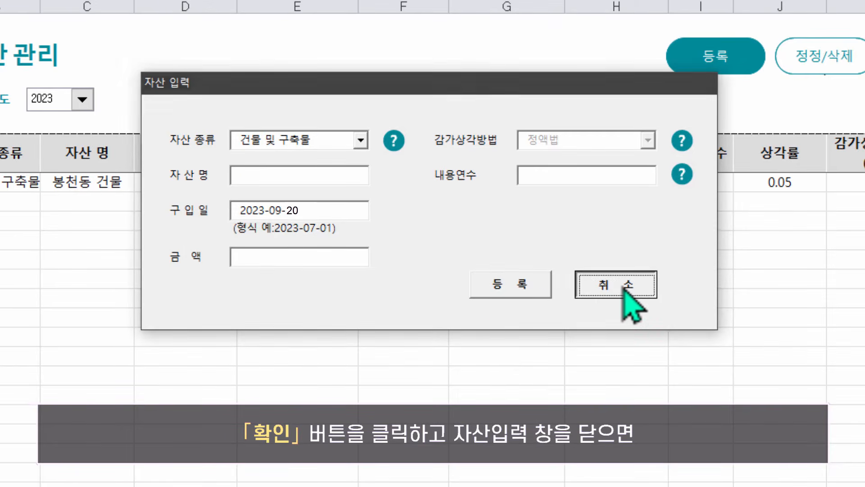
pyautogui.click(624, 290)
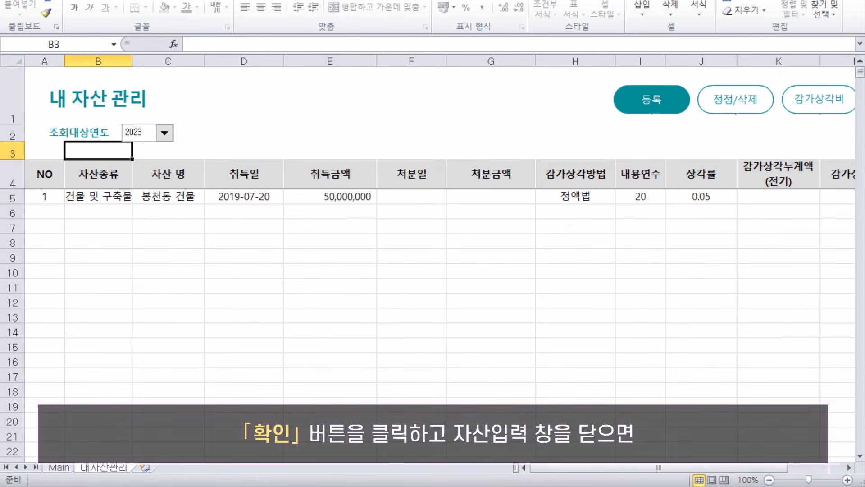
# Step: Modify the 봉천동 건물 ledger entry with 거래처 부산상회, 부가세 5,000,000 and 비고 세금계산서, and save the change
pyautogui.click(59, 467)
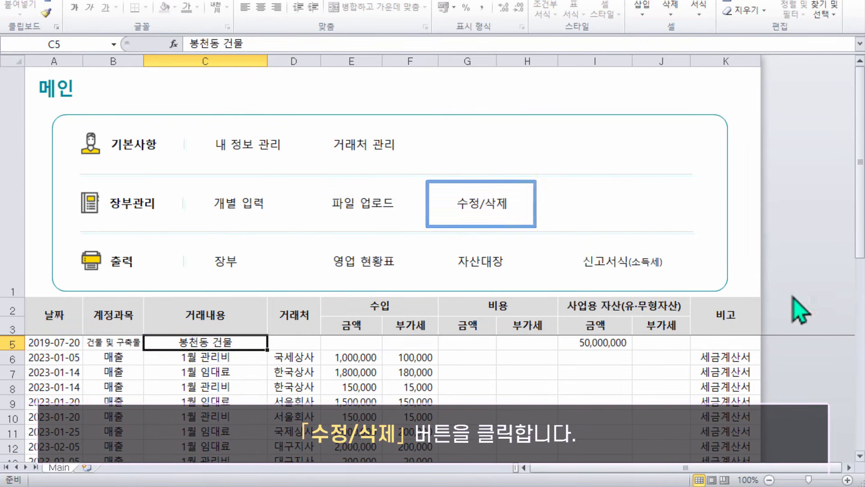
pyautogui.click(489, 203)
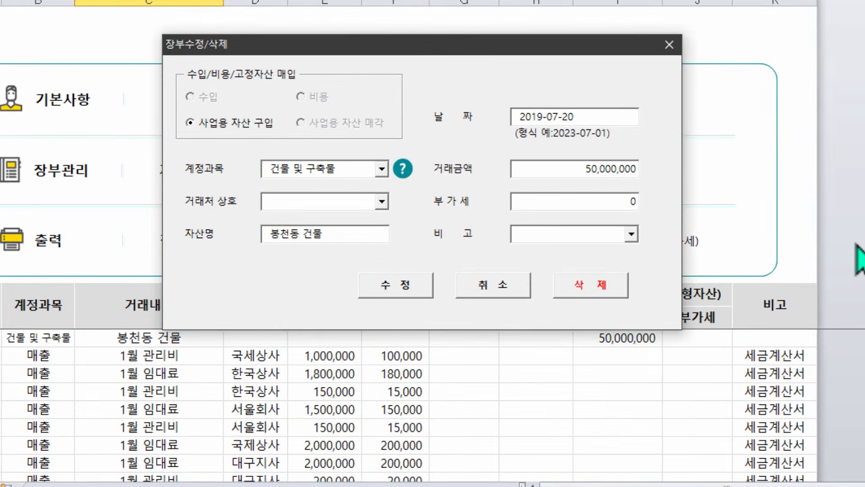
pyautogui.click(382, 201)
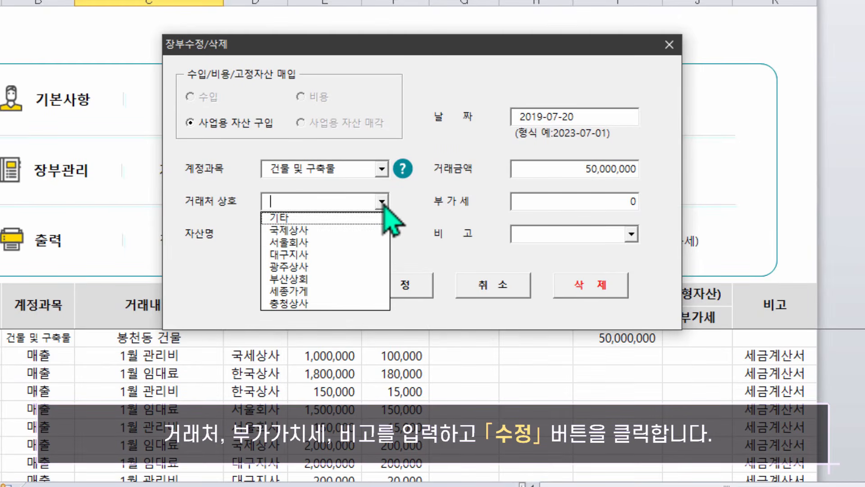
pyautogui.click(314, 279)
pyautogui.click(631, 234)
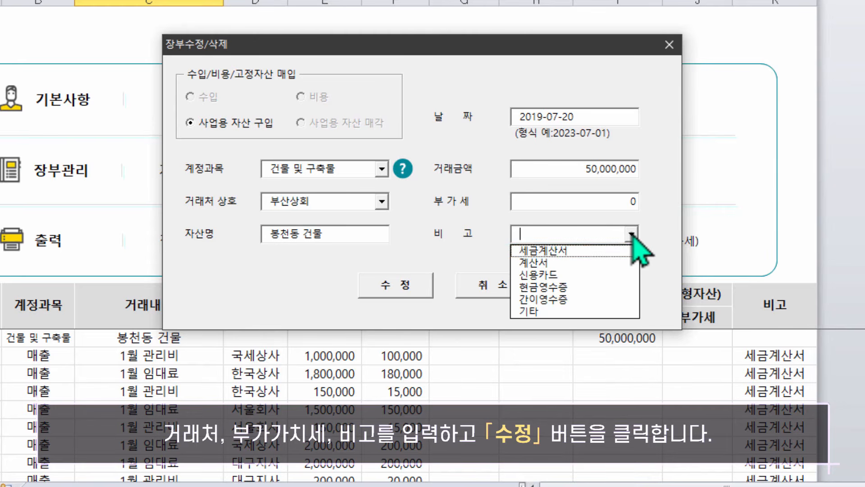
pyautogui.click(606, 251)
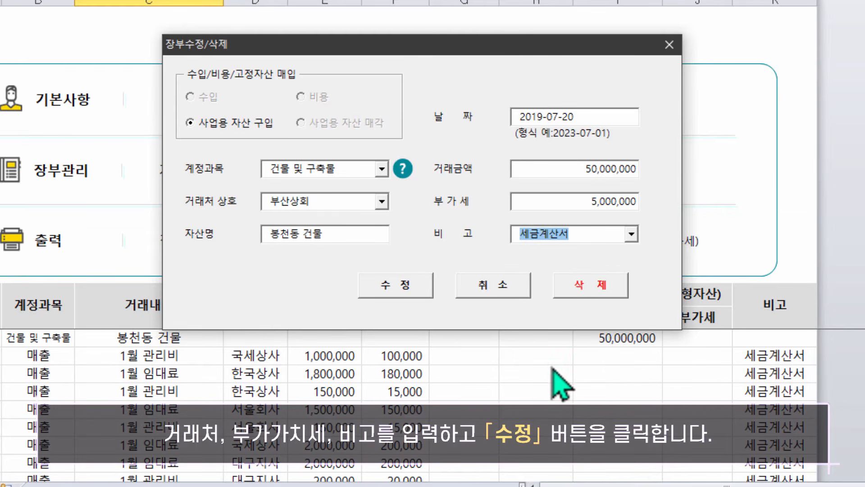
pyautogui.click(406, 285)
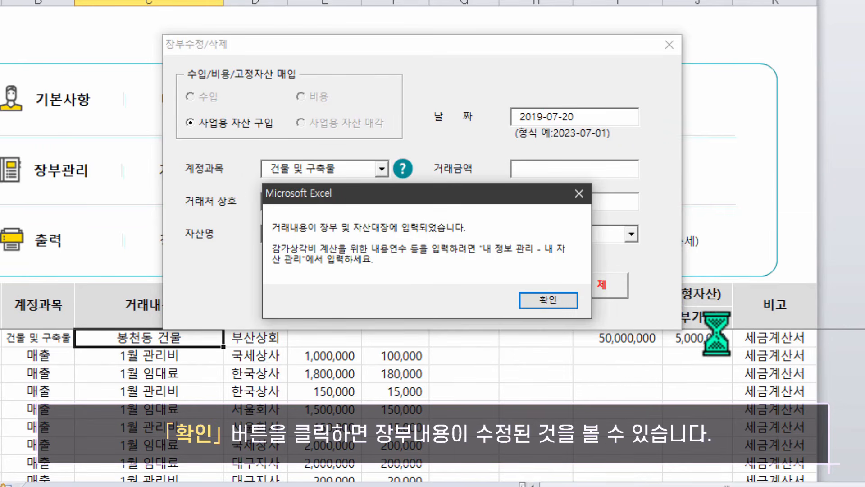
pyautogui.click(555, 301)
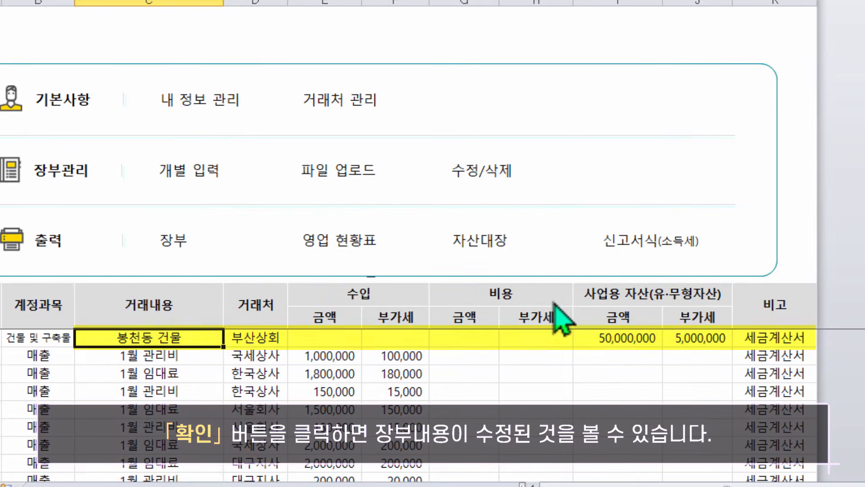
pyautogui.click(619, 336)
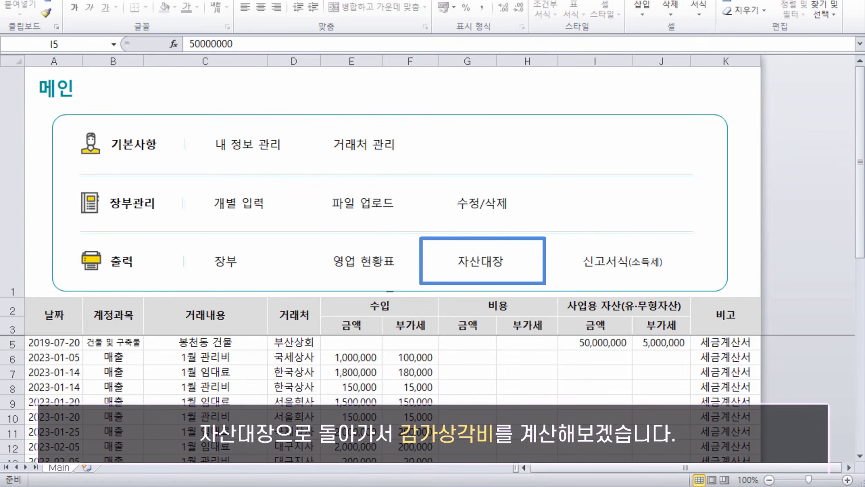
# Step: Start the 감가상각비 calculation for the 봉천동 건물 in the 자산대장, with 2023 as the 계산연도
pyautogui.click(475, 264)
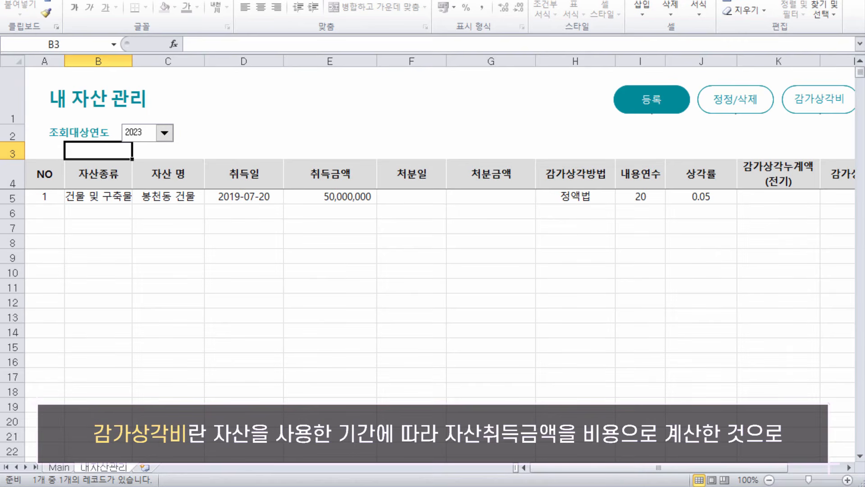
pyautogui.moveTo(635, 468); pyautogui.dragTo(732, 477)
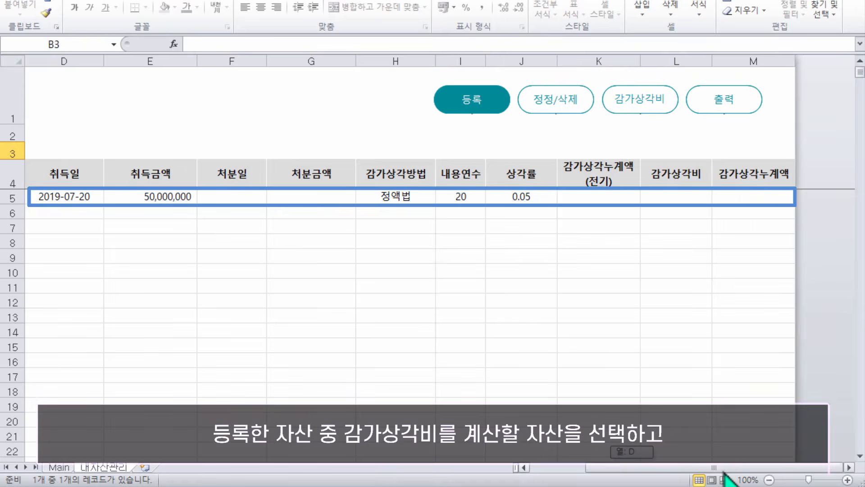
pyautogui.moveTo(725, 472); pyautogui.dragTo(725, 472)
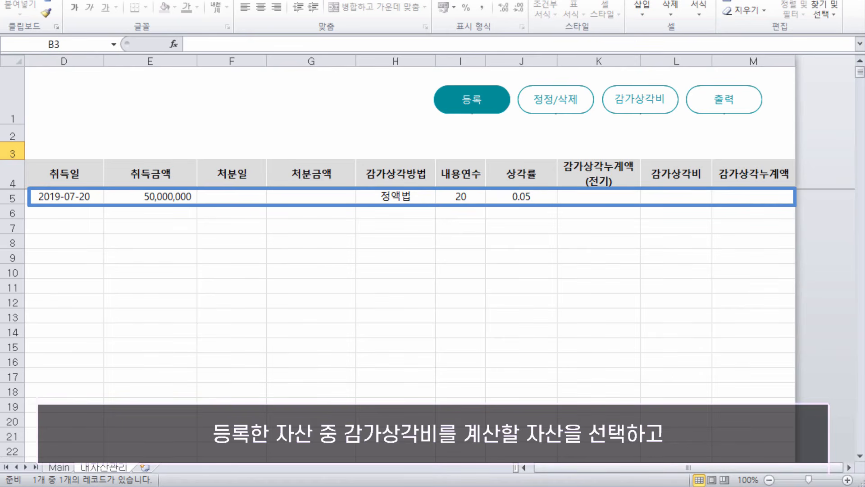
pyautogui.click(54, 198)
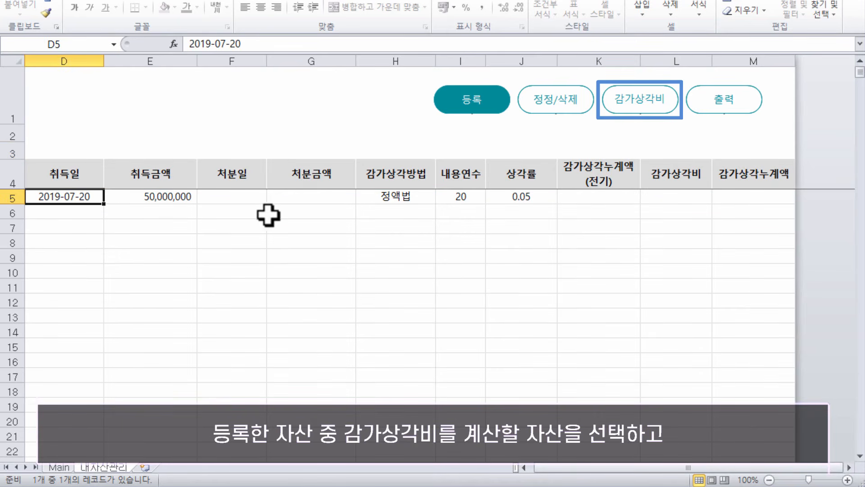
pyautogui.click(645, 108)
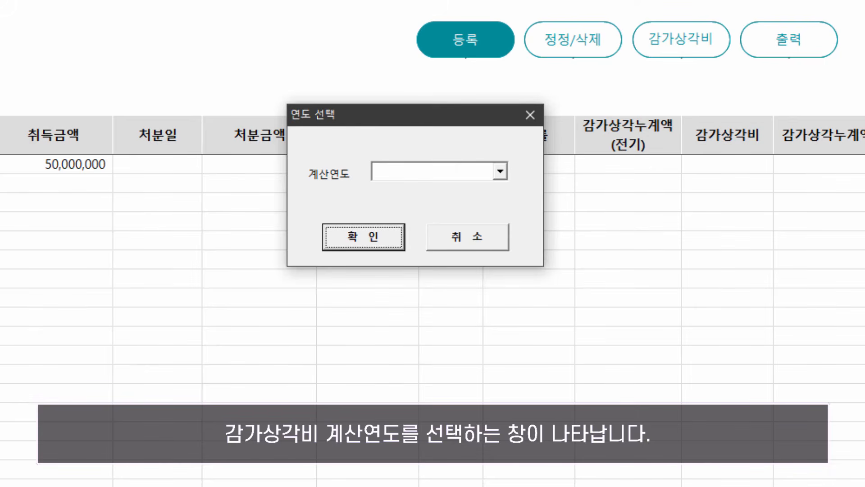
pyautogui.click(501, 172)
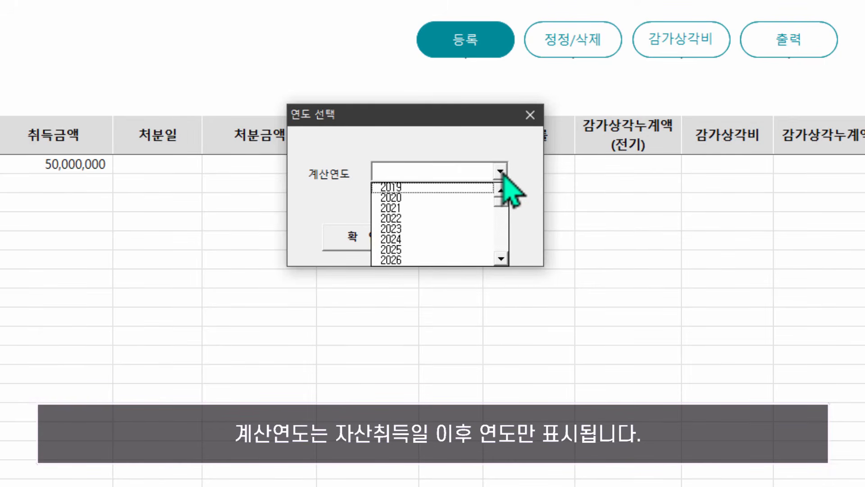
pyautogui.click(415, 229)
pyautogui.click(378, 235)
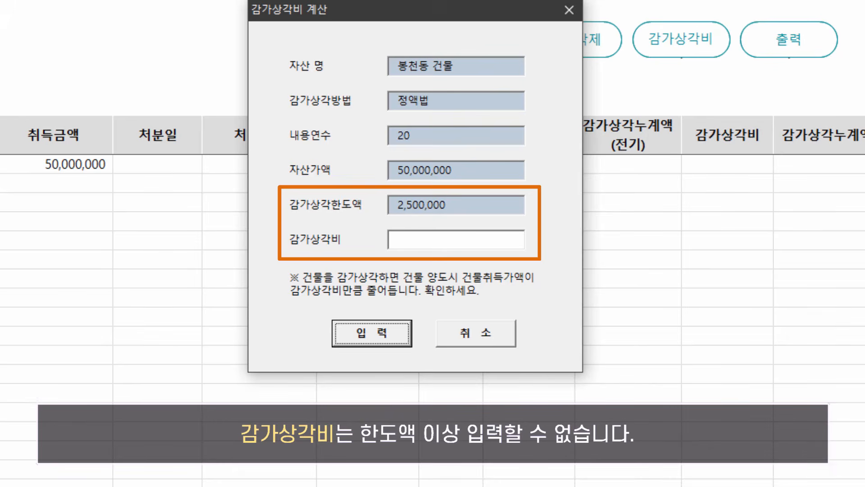
# Step: Enter 2,500,000 as the 감가상각비 of the 봉천동 건물 and look up its depreciation entry in the main ledger
pyautogui.click(456, 237)
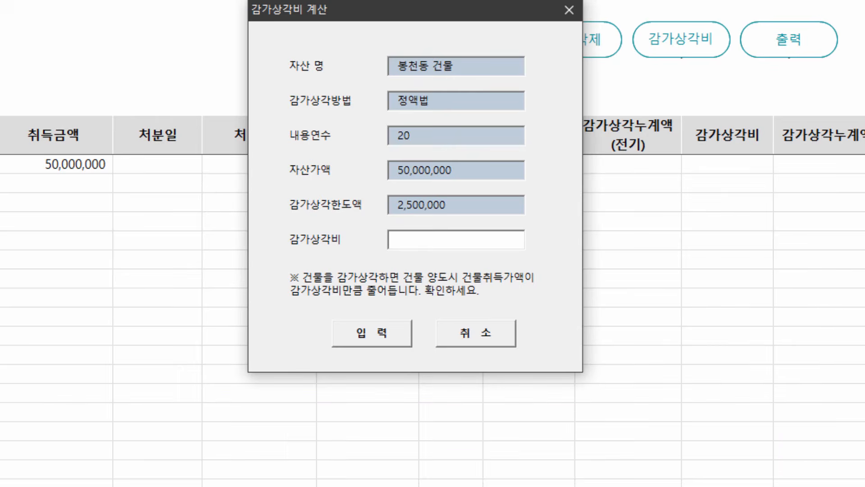
pyautogui.write('2,50')
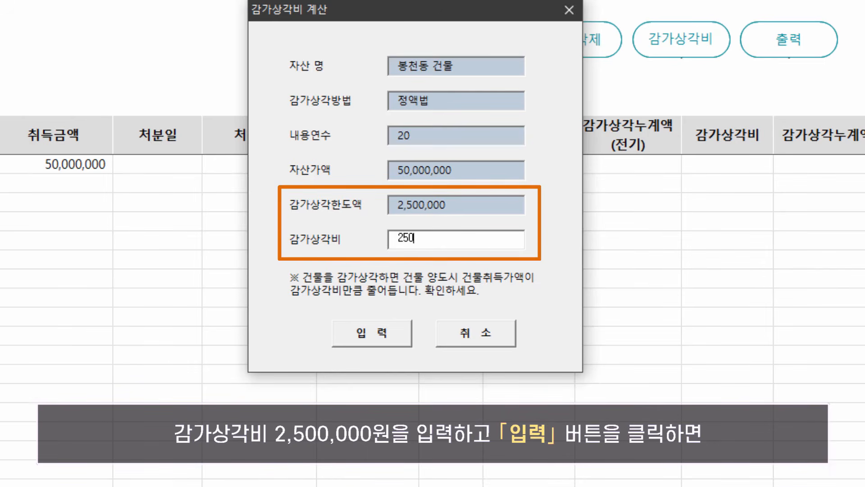
pyautogui.write('0,000')
pyautogui.click(381, 334)
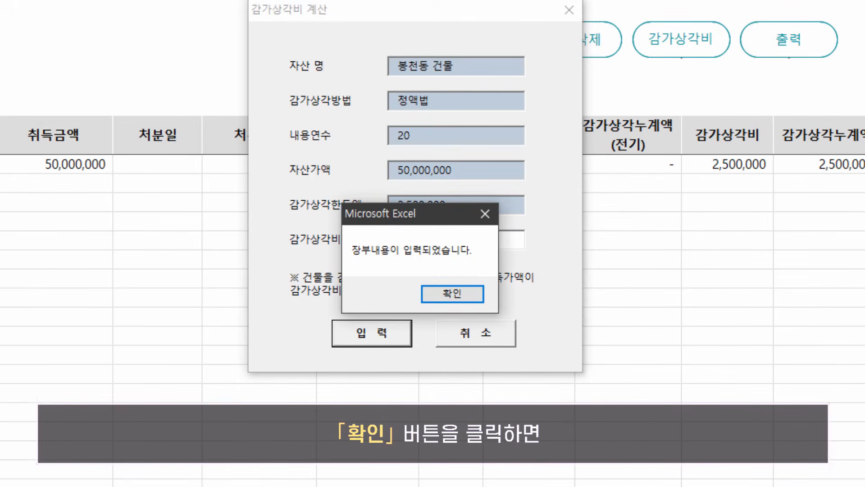
pyautogui.click(460, 293)
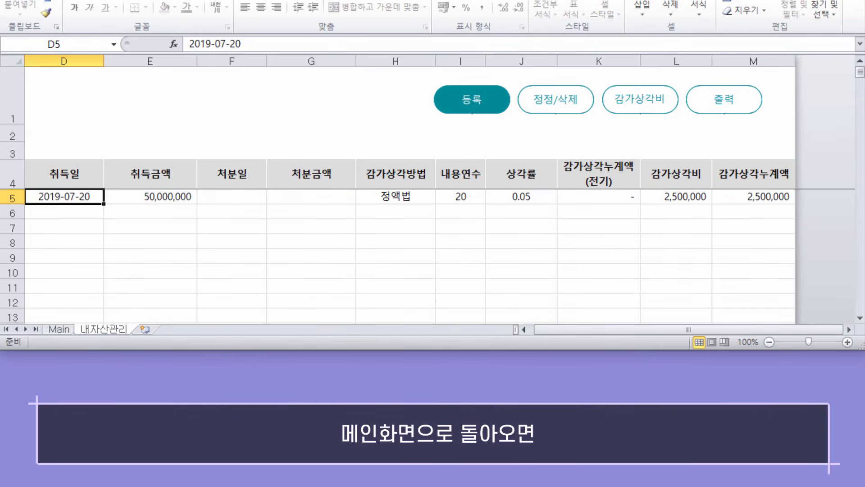
pyautogui.click(58, 332)
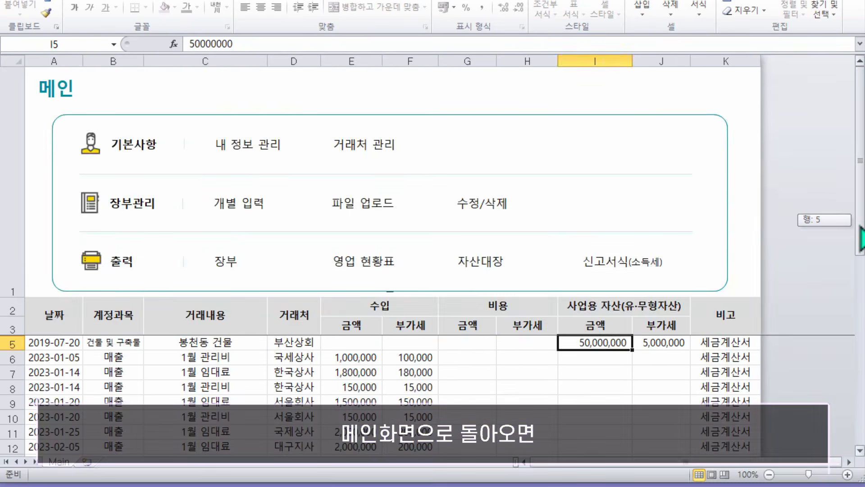
pyautogui.moveTo(860, 227); pyautogui.dragTo(858, 403)
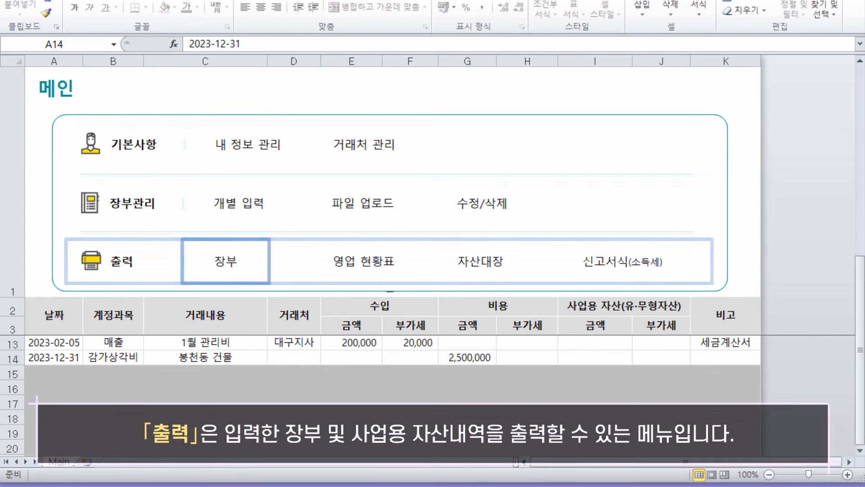
# Step: Open the 간편 장부 output for 2023, view its print preview and close the preview
pyautogui.click(228, 263)
pyautogui.click(171, 135)
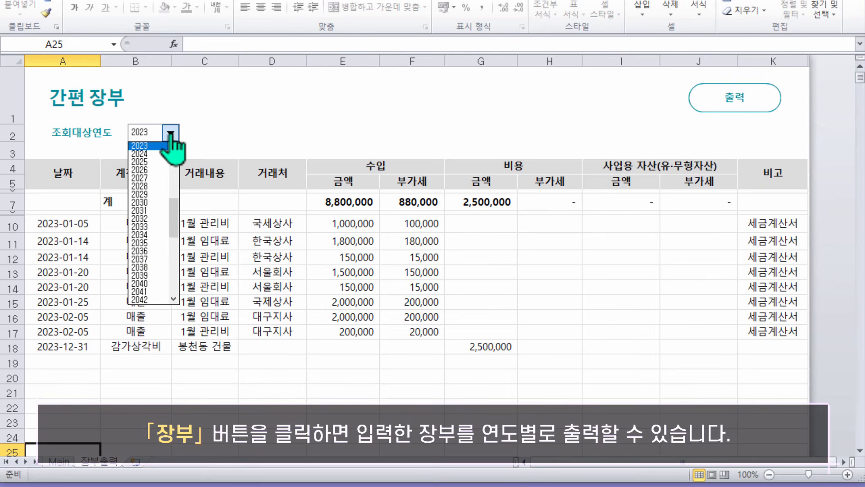
pyautogui.click(170, 135)
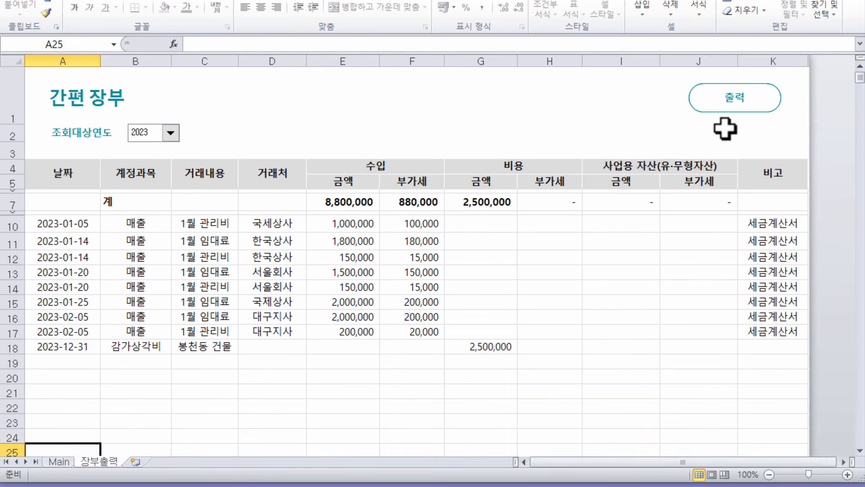
pyautogui.click(737, 102)
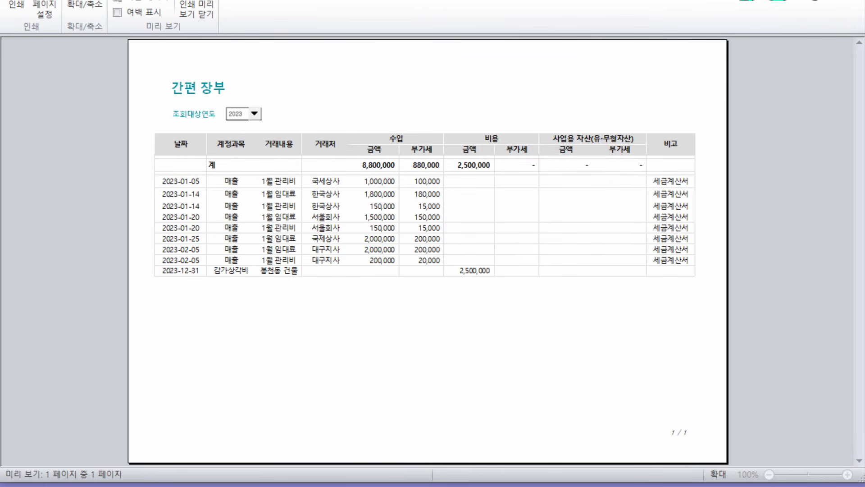
pyautogui.click(196, 10)
# Step: Open the 신고서식(소득세) forms from the main sheet and view 총수입금액및필요경비명세서, the 정액법 statement and 간편장부소득금액계산서
pyautogui.click(63, 369)
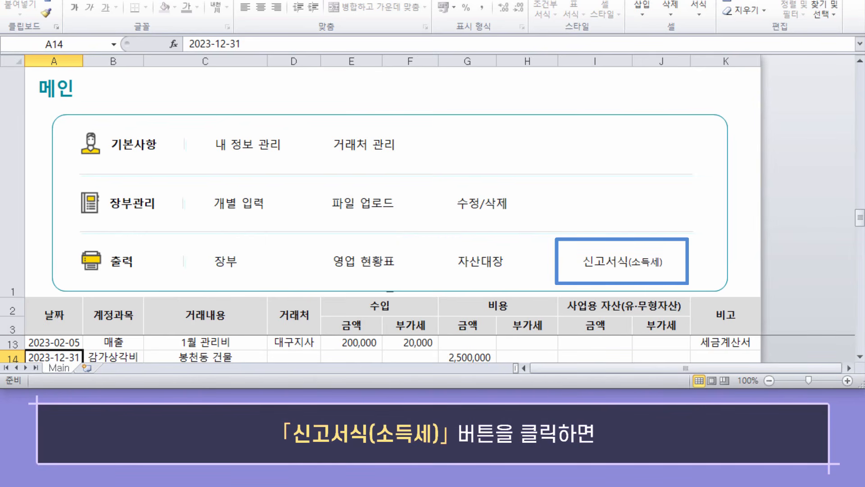
pyautogui.click(614, 262)
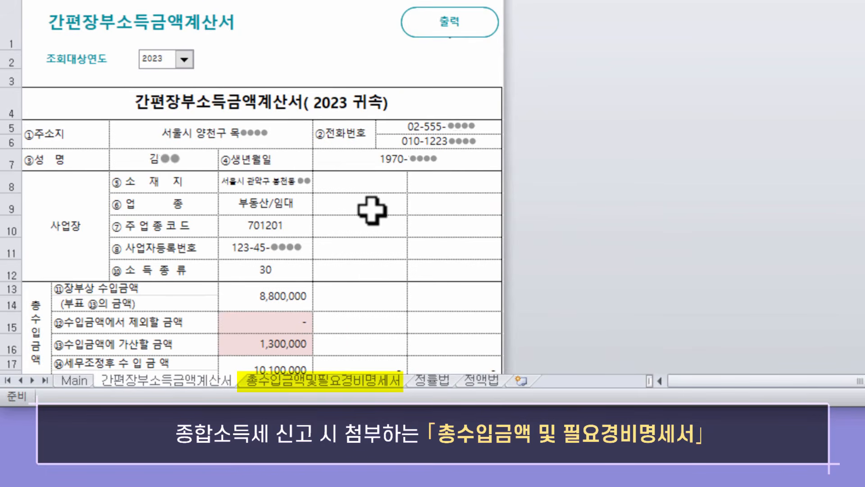
pyautogui.click(333, 381)
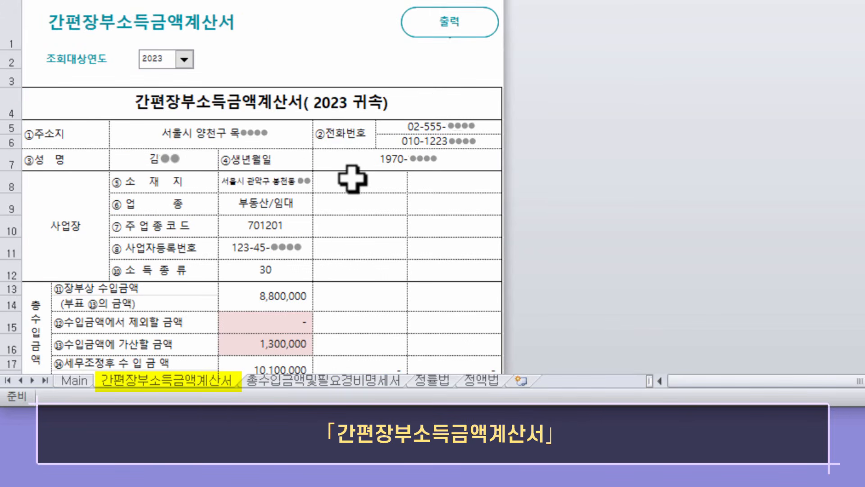
pyautogui.click(481, 381)
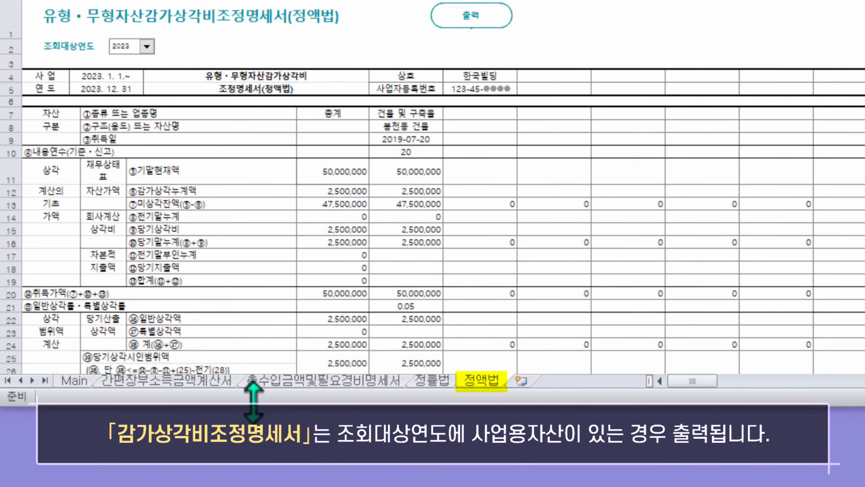
pyautogui.click(195, 380)
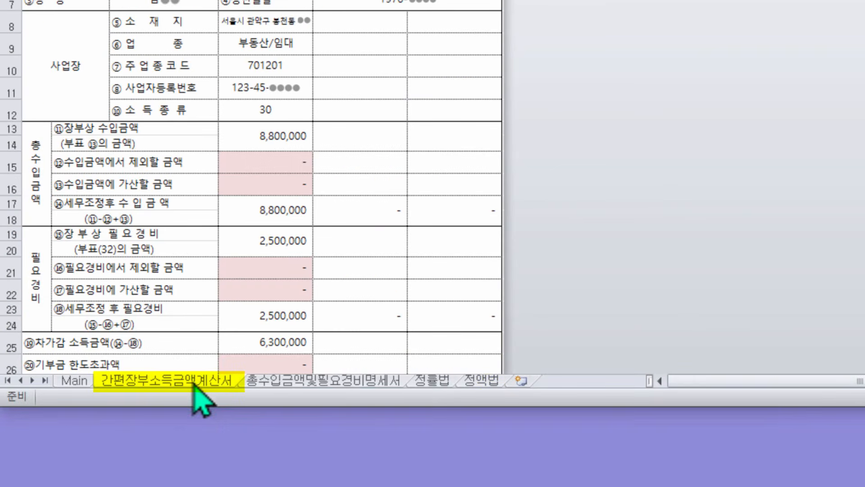
# Step: Open the tax adjustment entry form from the 간편장부소득금액계산서 and read the help for 수입금액에서 제외할 금액 and 수입금액에 가산할 금액
pyautogui.scroll(2, 539, 287)
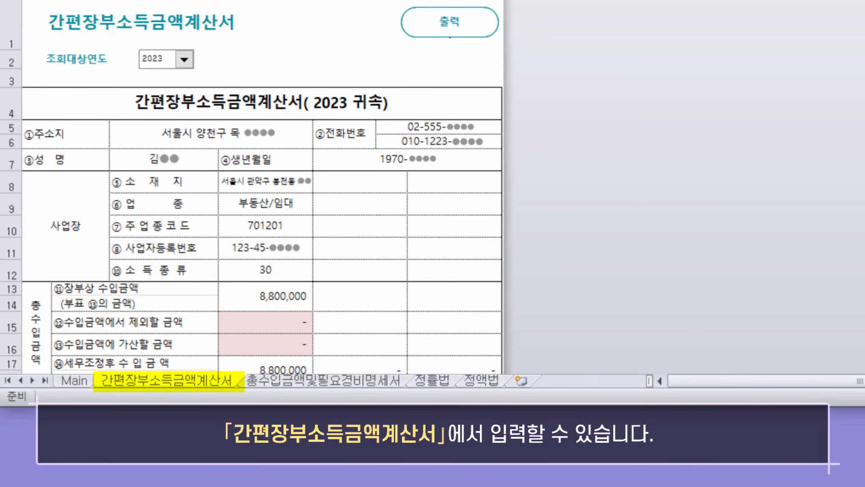
pyautogui.moveTo(860, 102); pyautogui.dragTo(860, 170)
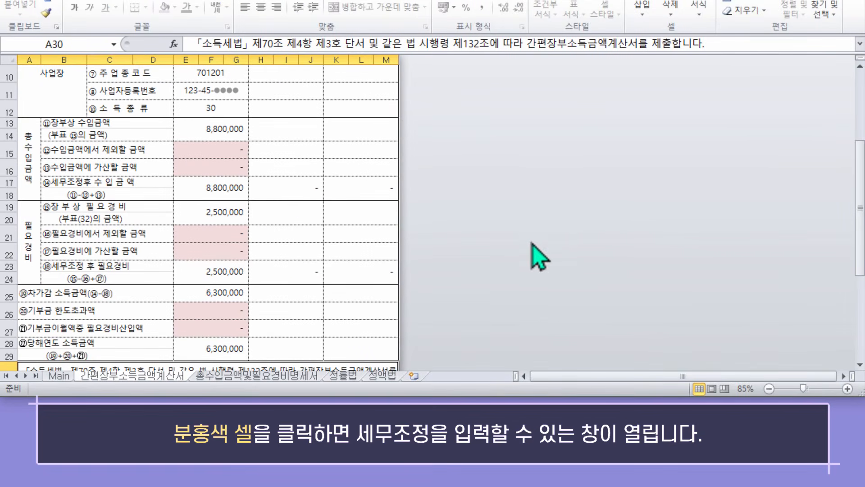
pyautogui.click(221, 168)
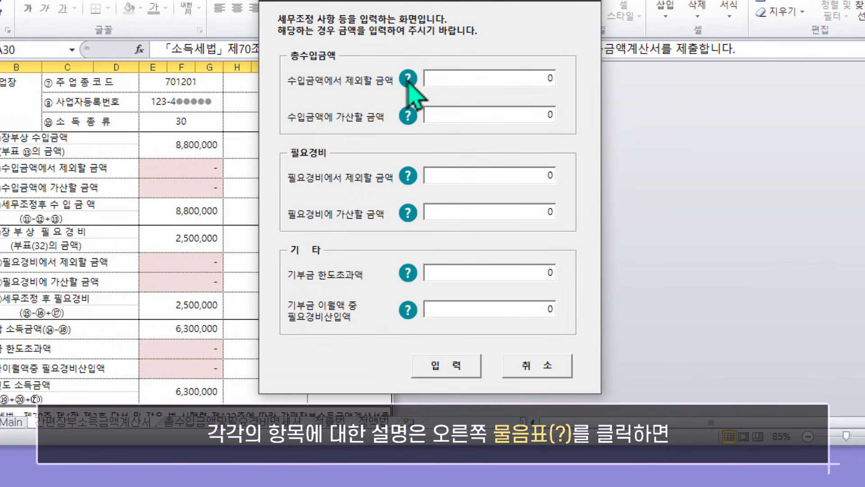
pyautogui.click(409, 78)
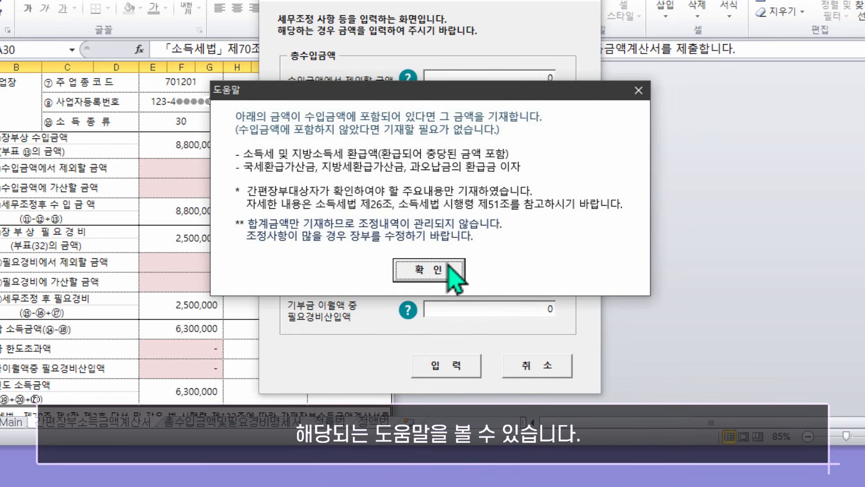
pyautogui.click(449, 266)
pyautogui.click(409, 115)
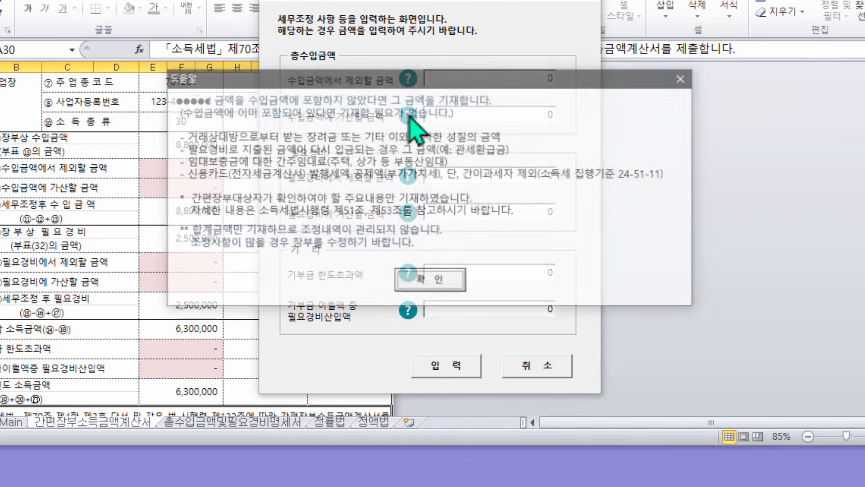
pyautogui.click(444, 280)
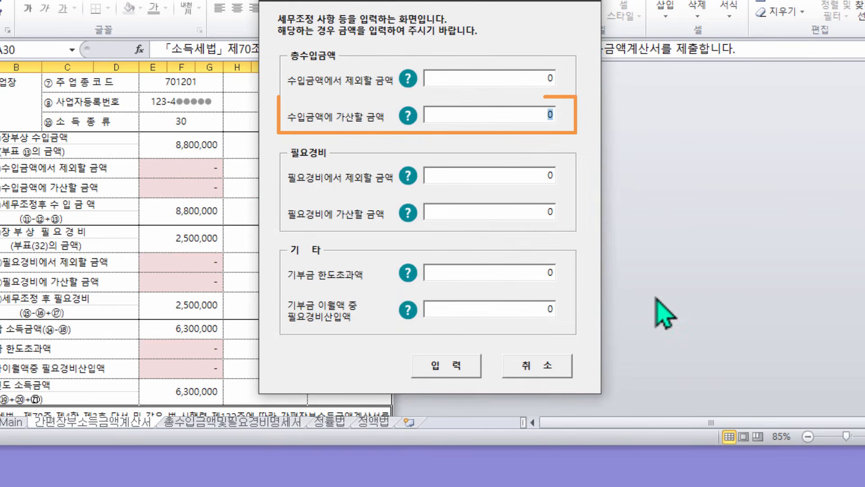
# Step: Enter 1,300,000 as the 수입금액에 가산할 금액 and record the adjustment in the 간편장부소득금액계산서
pyautogui.write('1,300,00')
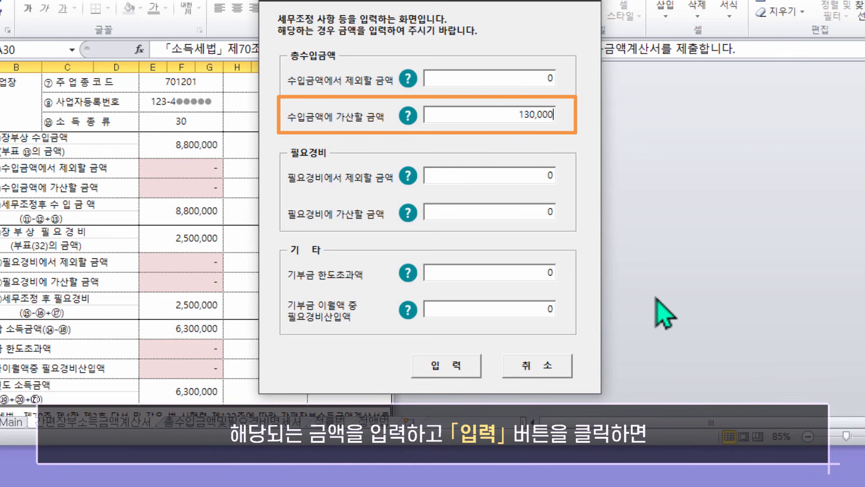
pyautogui.write('0')
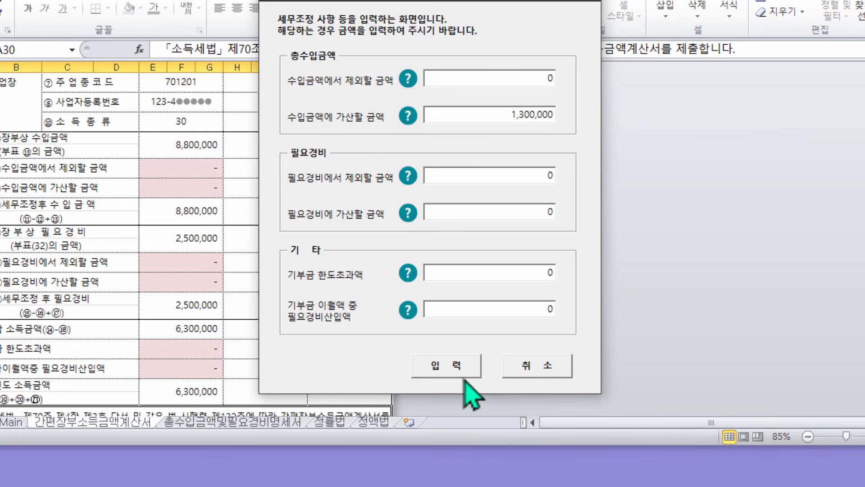
pyautogui.click(458, 362)
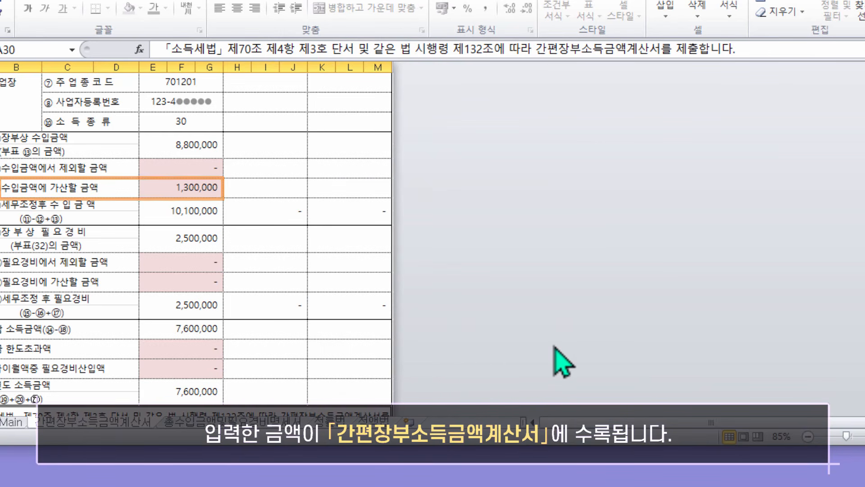
pyautogui.scroll(-6, 274, 323)
pyautogui.scroll(4, 257, 334)
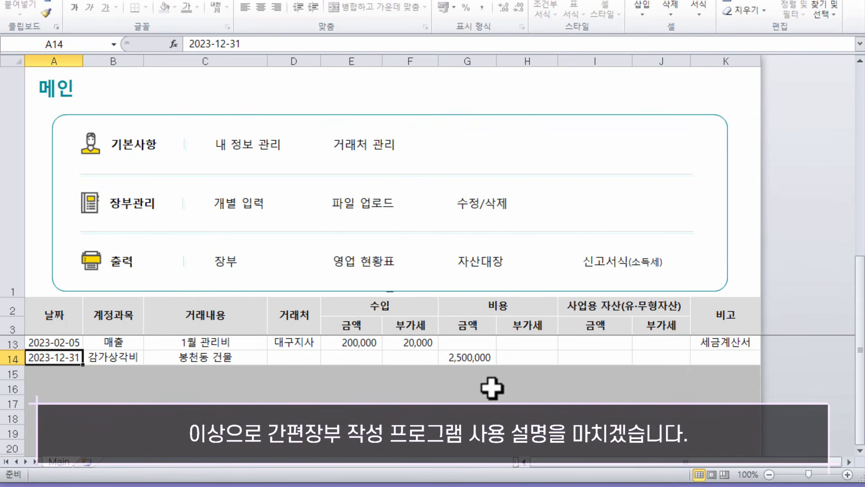
pyautogui.scroll(3, 436, 389)
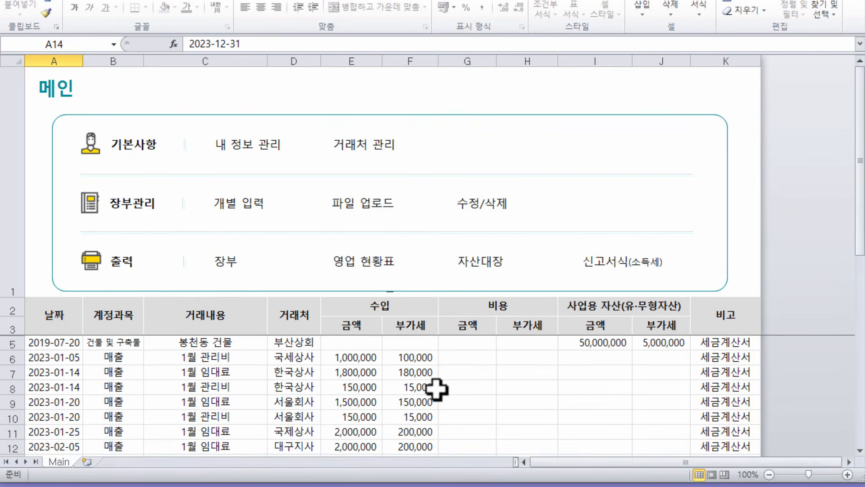